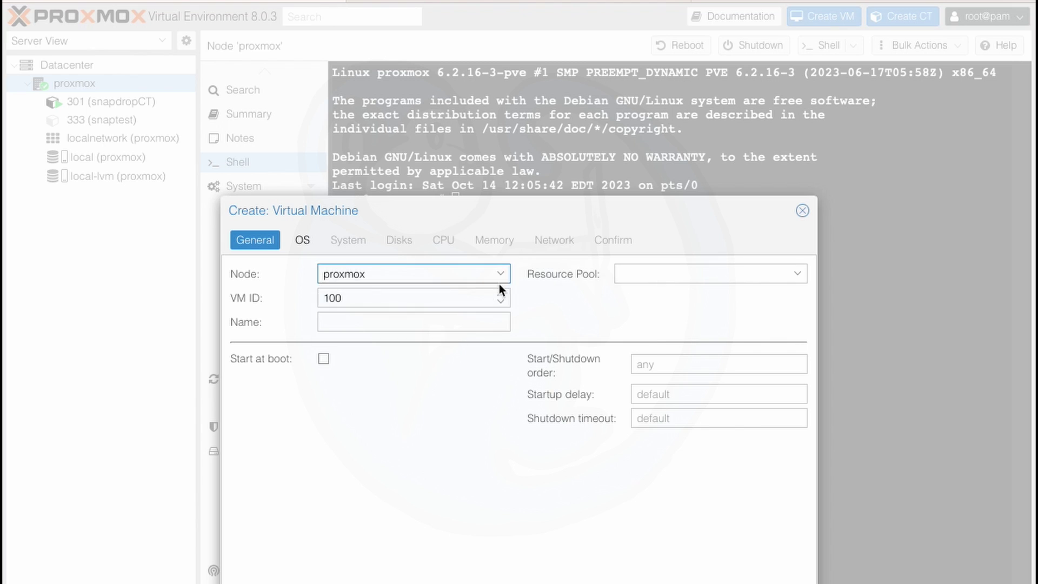
text(501)
- Create VM 501 'snapdropVM' from the Ubuntu server ISO with Standard VGA and 4096 MiB memory
key(Tab)
text(snapdropVM)
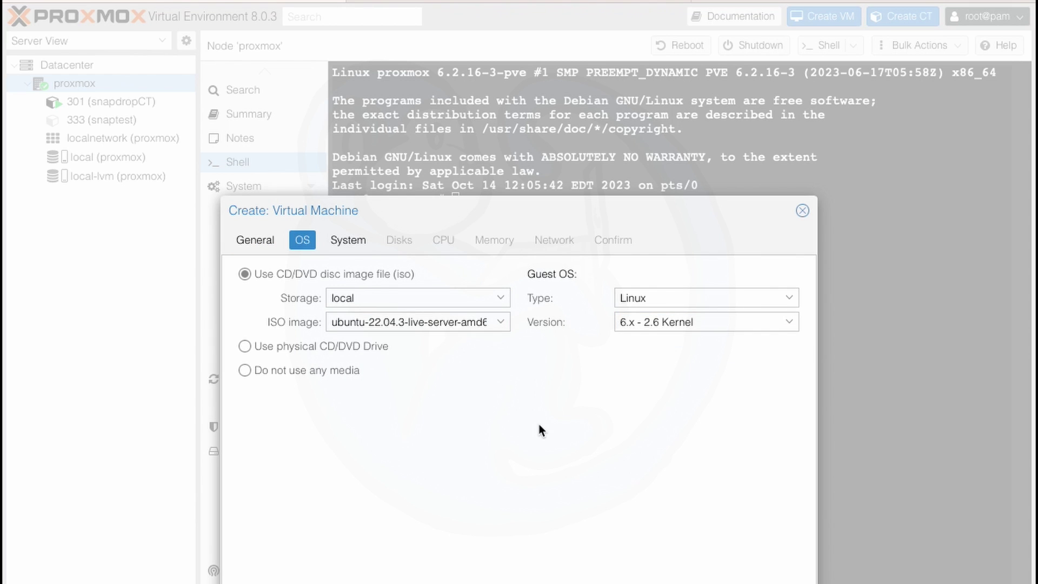
click(503, 277)
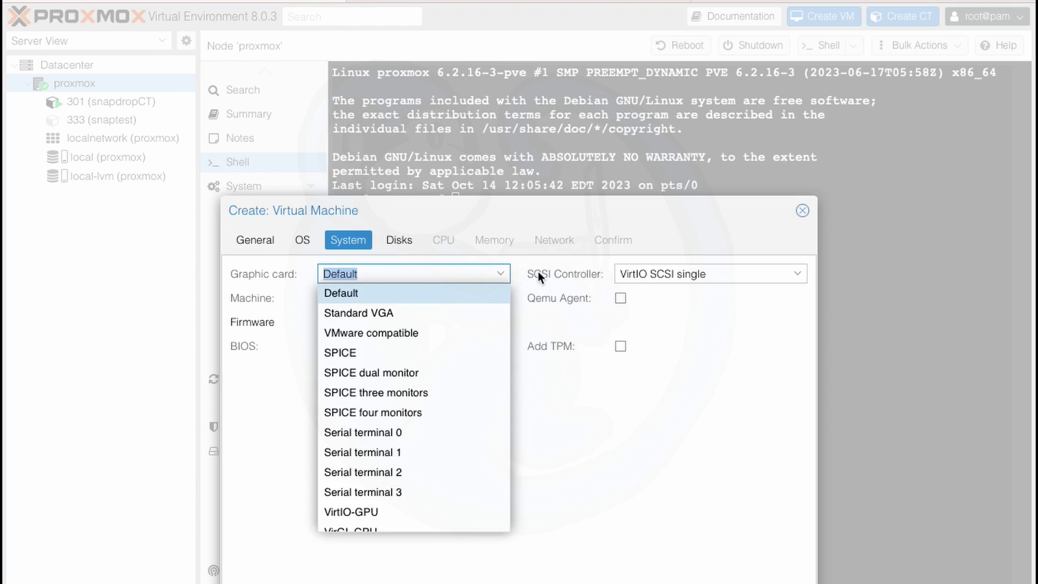
click(359, 312)
text(4096)
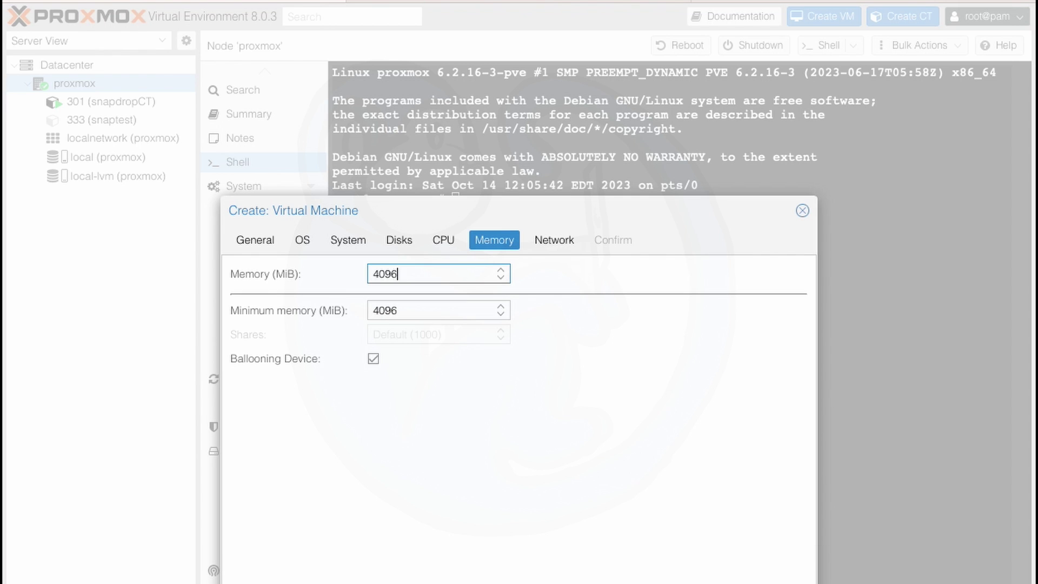
double_click(373, 358)
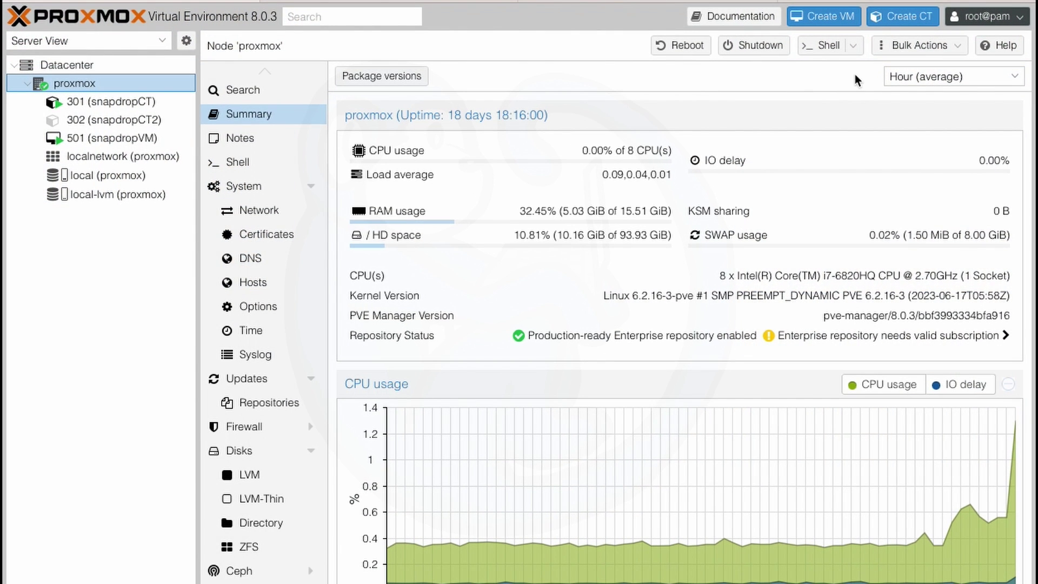
click(900, 23)
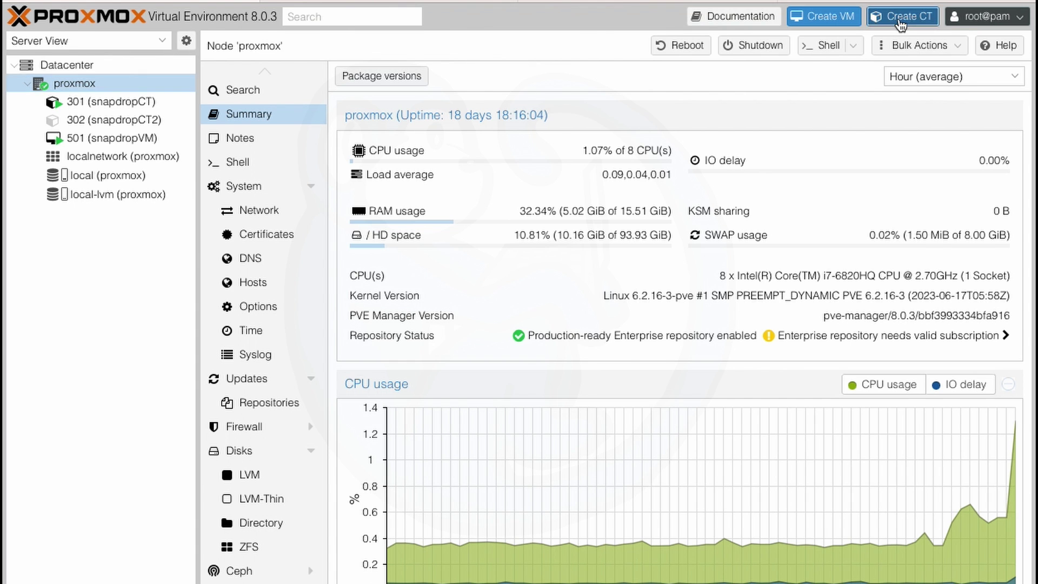
click(803, 211)
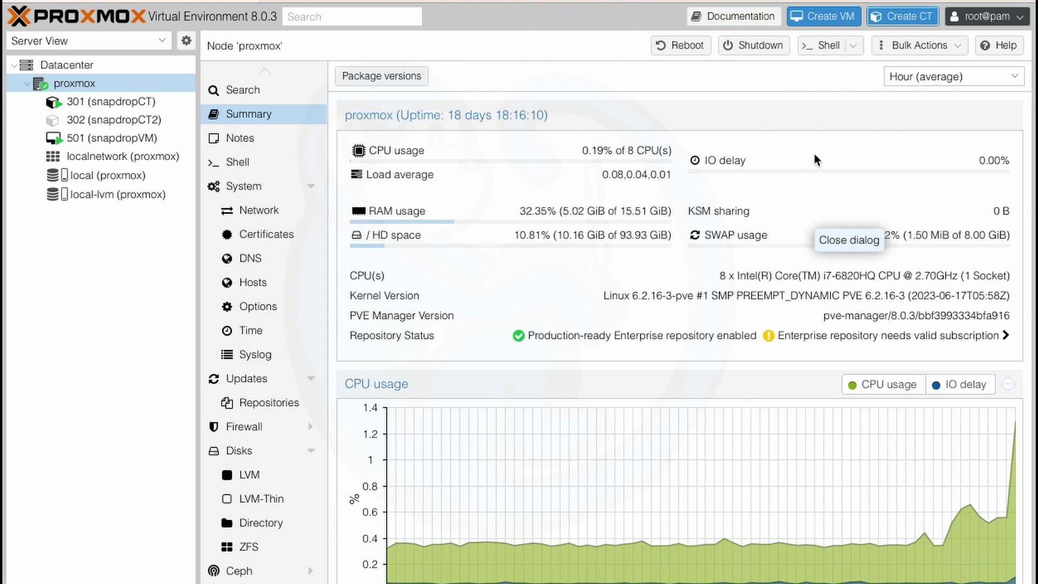
click(826, 17)
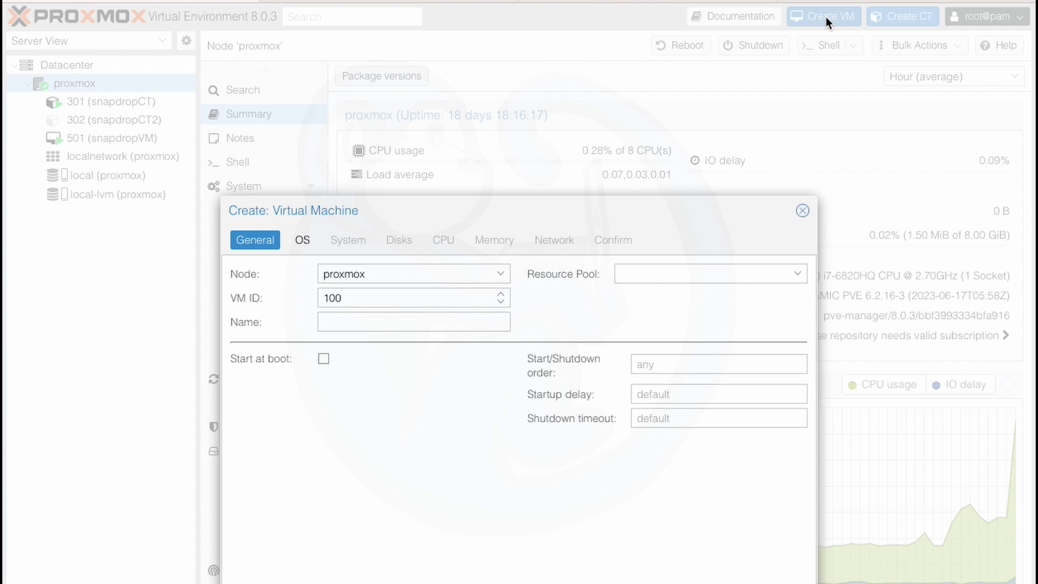
click(802, 210)
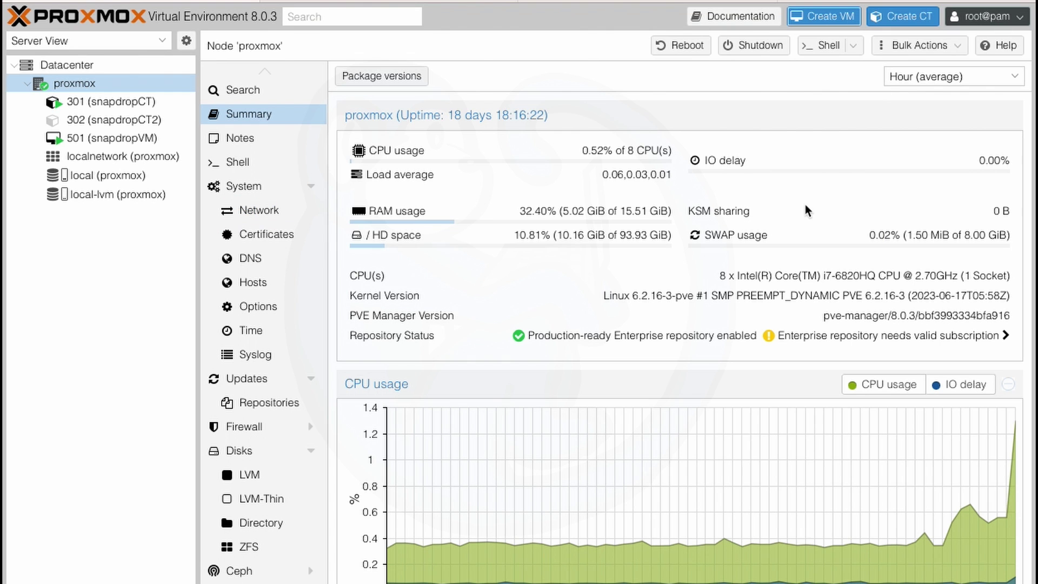
click(899, 16)
click(419, 322)
text(s)
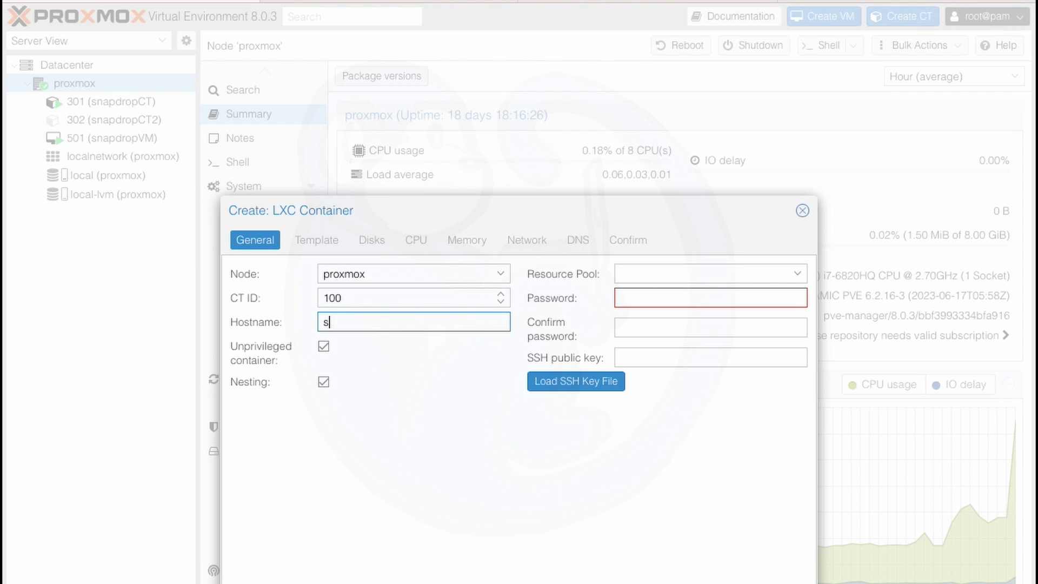
text(napdrop)
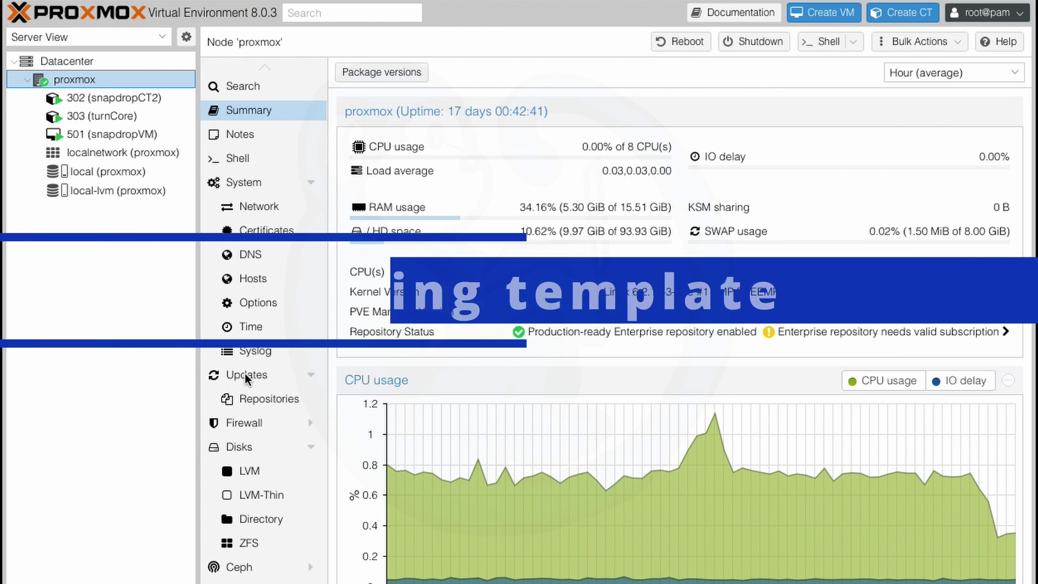
- Search local storage's template catalogue for 'turnkey' and download turnkey-core
click(131, 173)
click(251, 142)
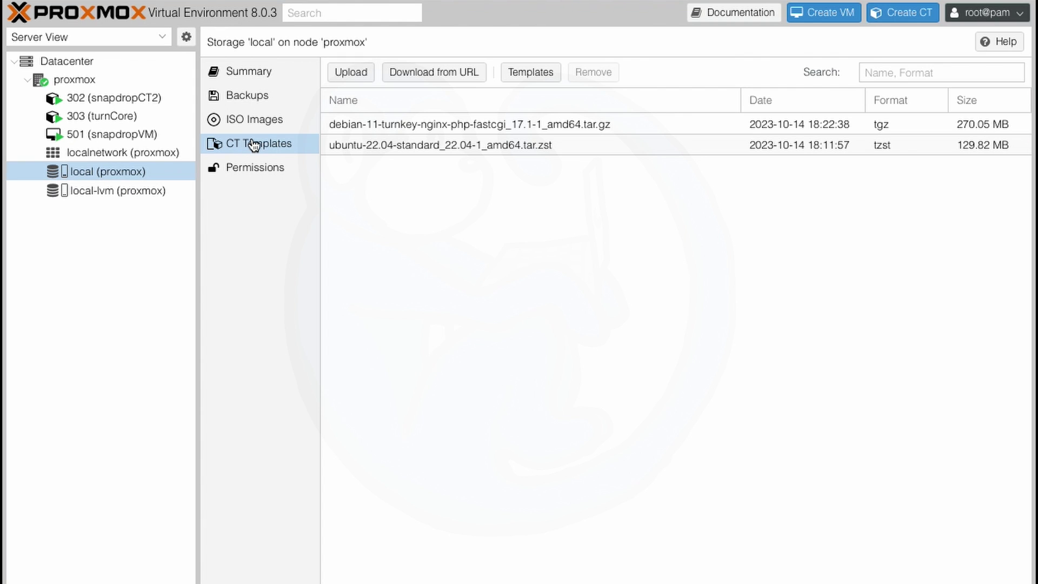
click(518, 75)
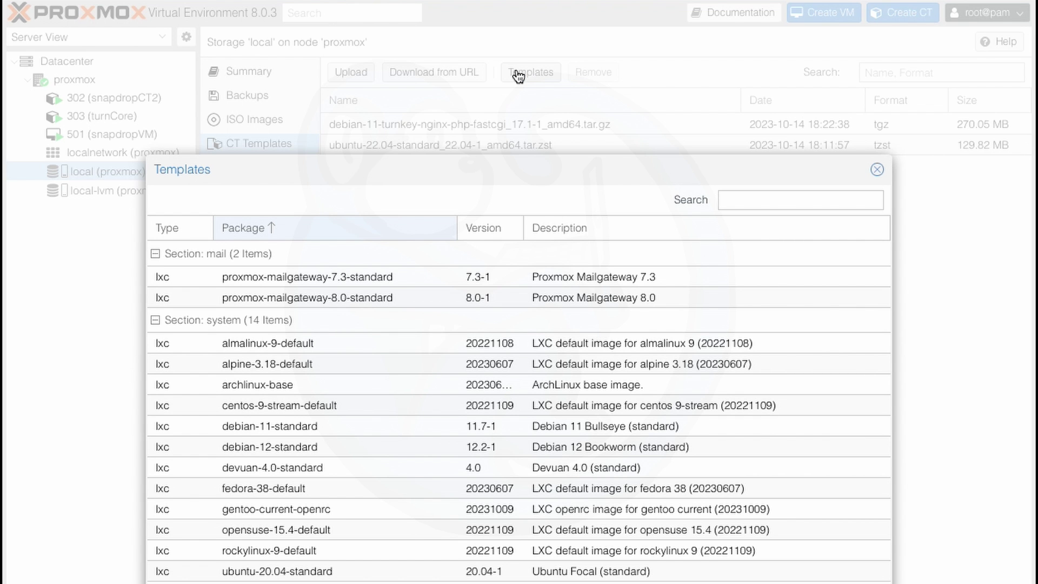
click(730, 202)
text(tur)
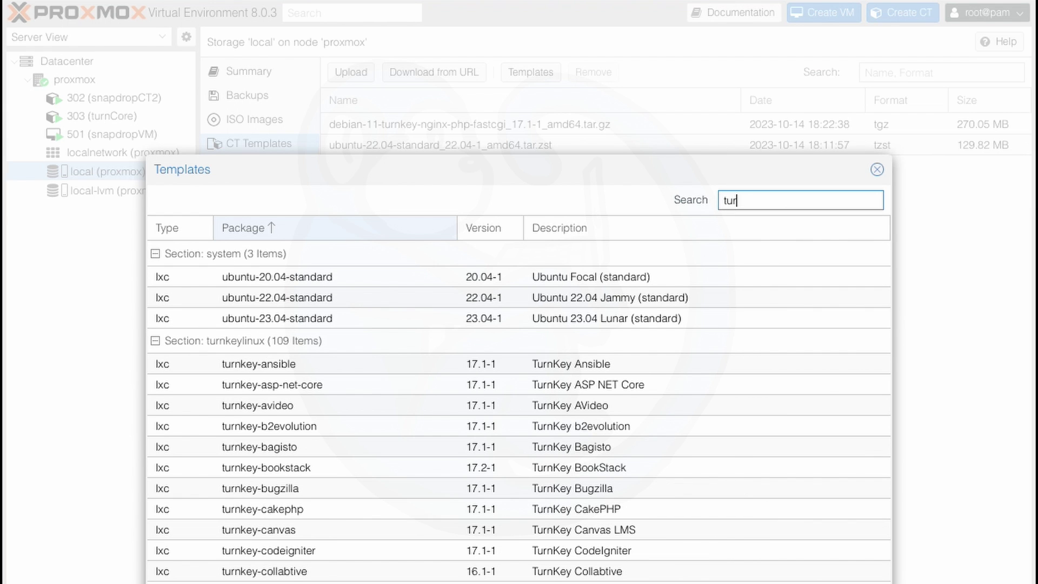
text(nkey)
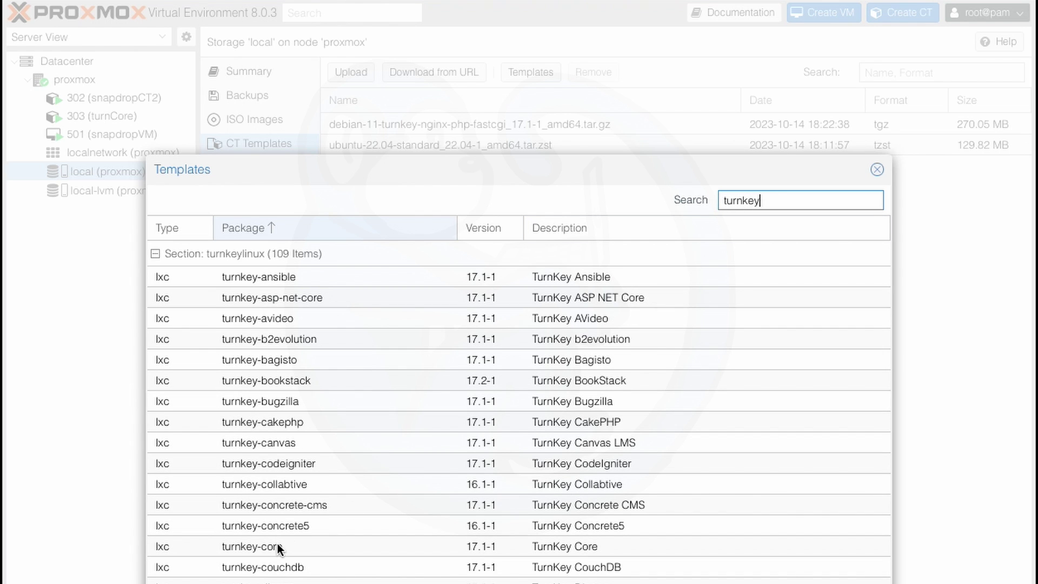
click(305, 546)
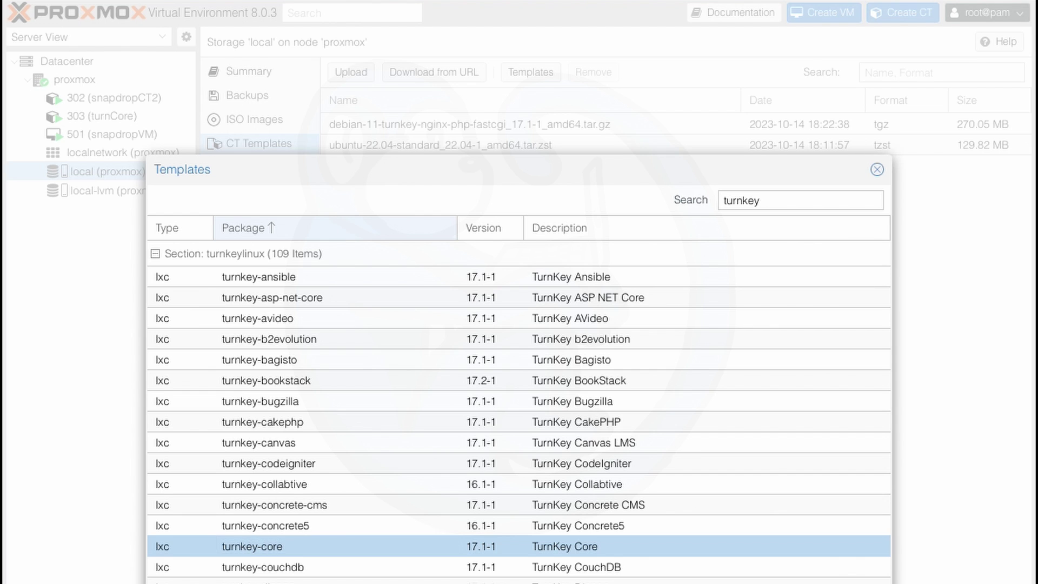
click(856, 578)
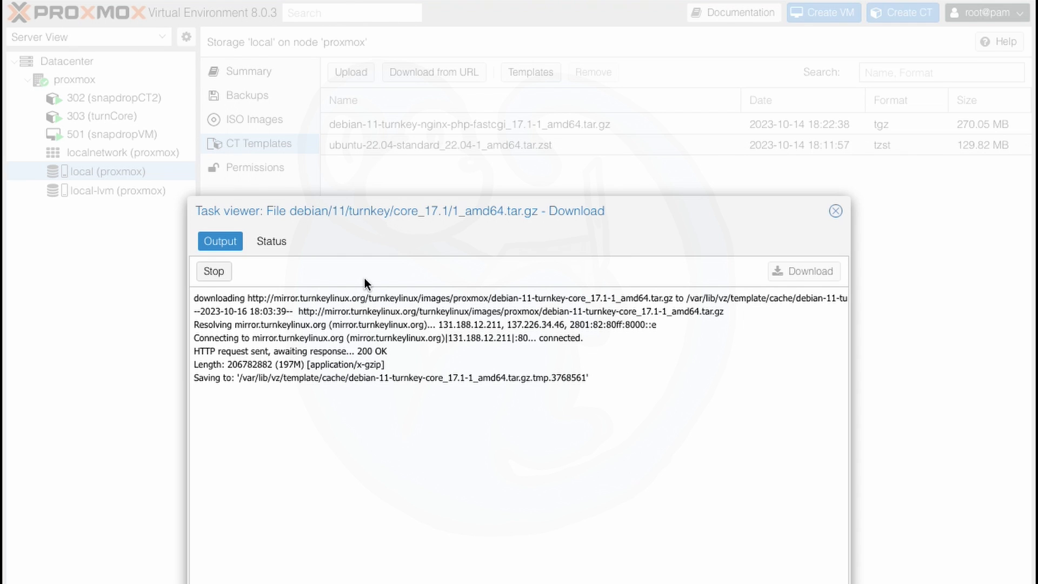
- Check the download task's status and output, then close the task viewer after TASK OK
click(273, 244)
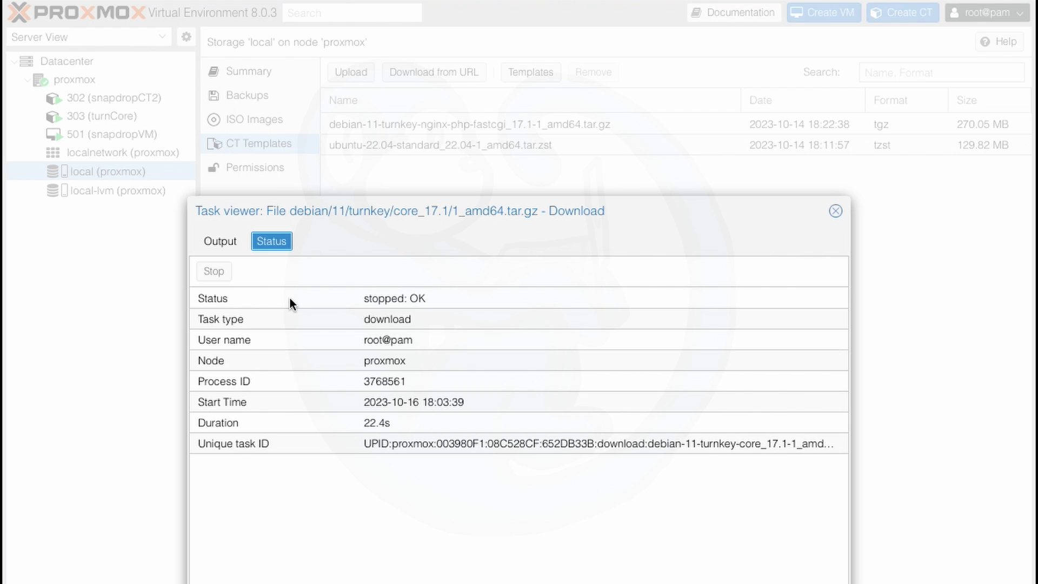
click(224, 245)
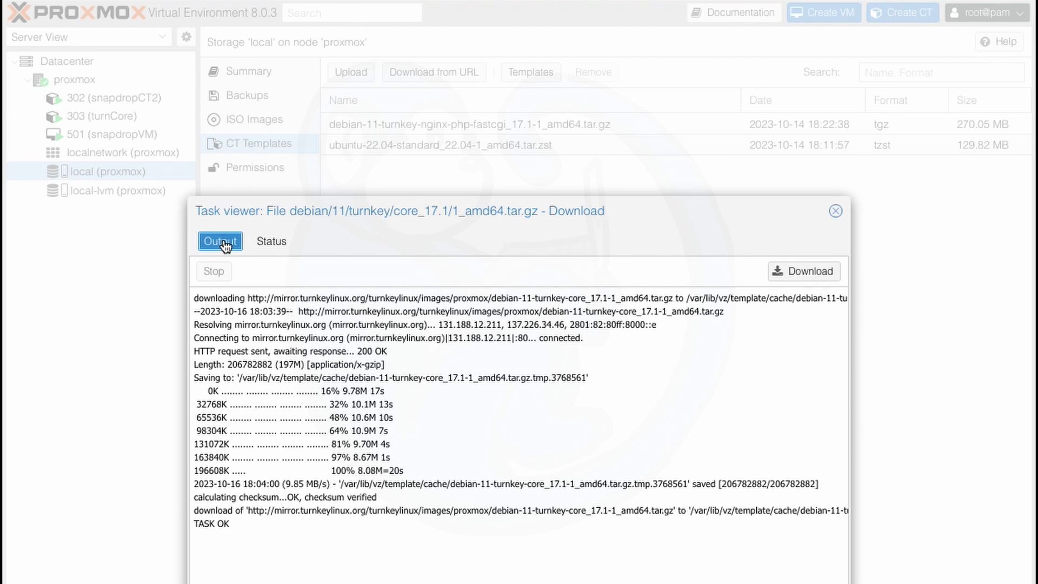
click(836, 213)
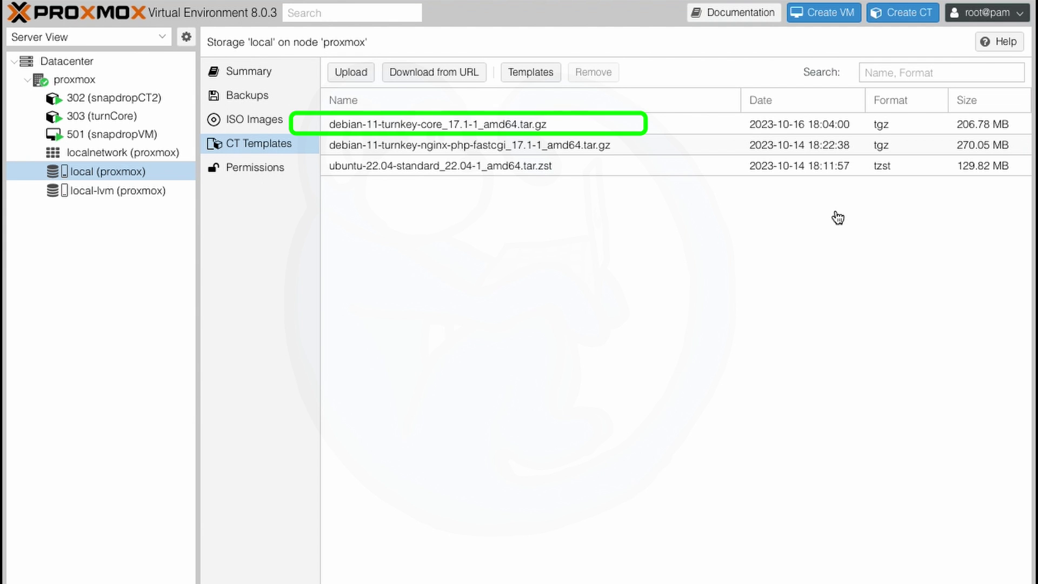
- Begin a new container from the proxmox node, replacing the default CT ID
click(113, 80)
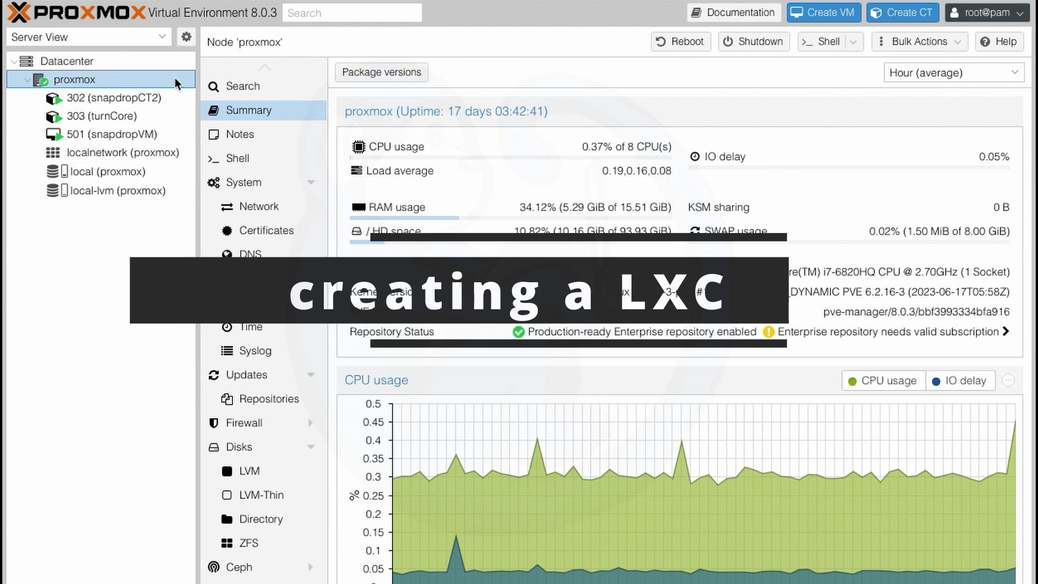
click(896, 17)
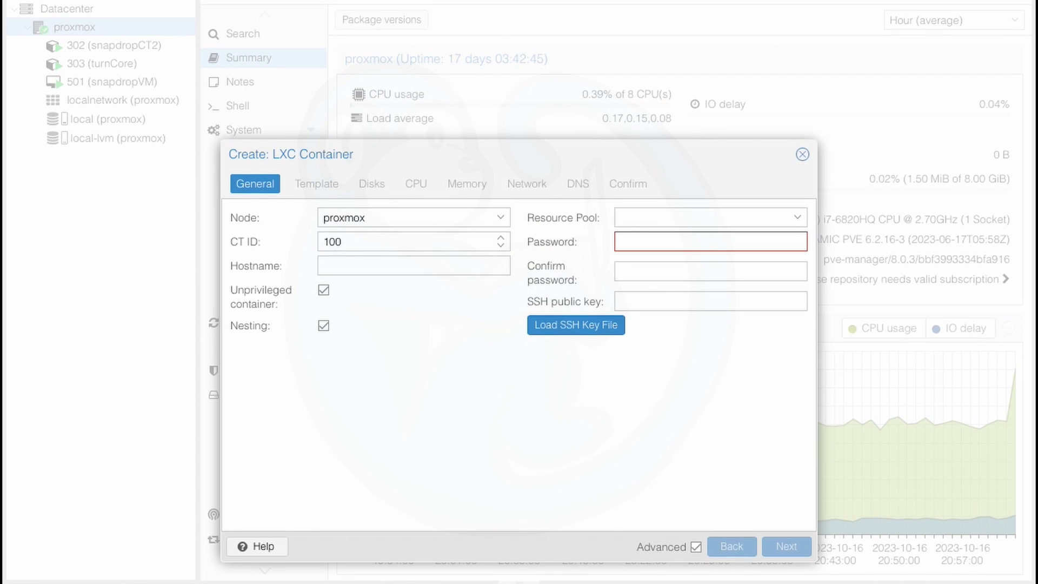
click(441, 244)
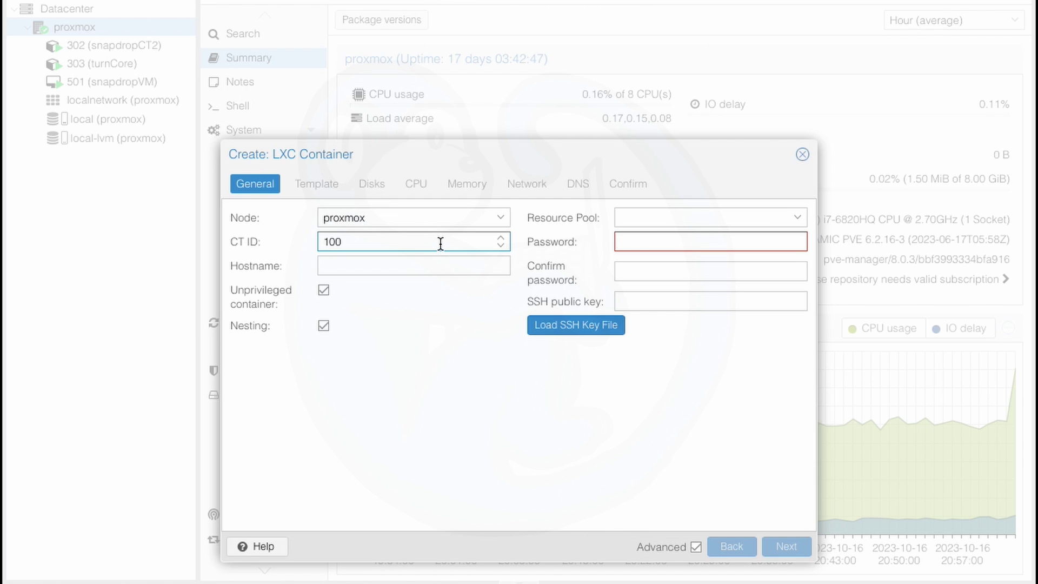
key(BackSpace)
key(BackSpace)
key(BackSpace)
text(3)
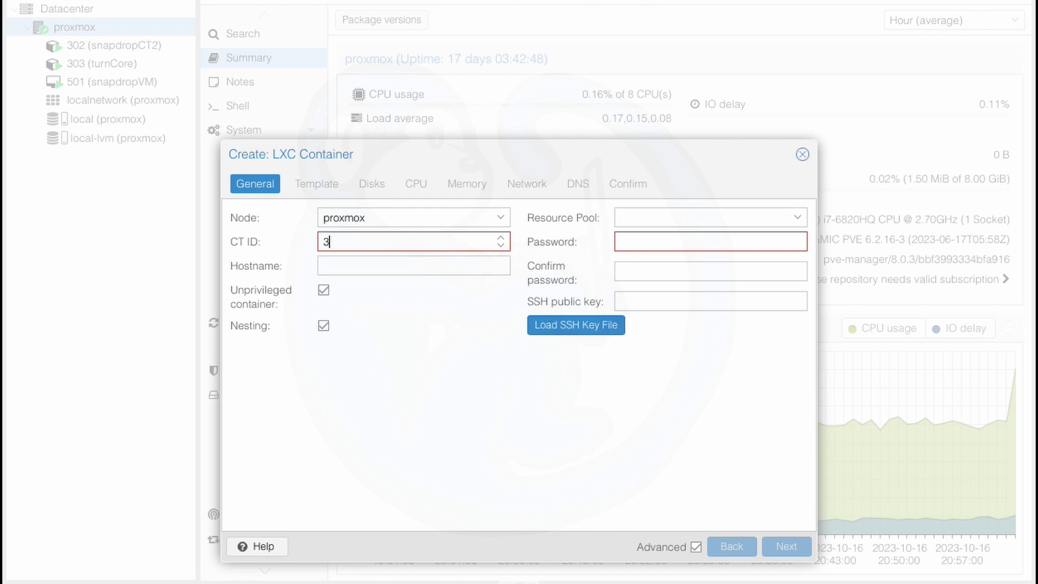
text(01)
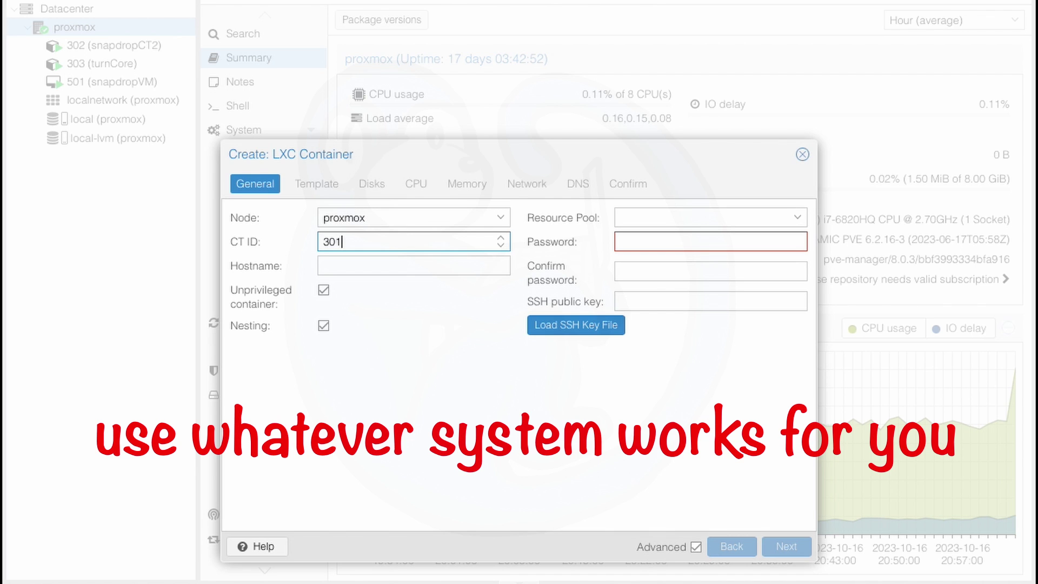
- Set hostname snapdropCT and a confirmed root password, and make the container privileged
key(Tab)
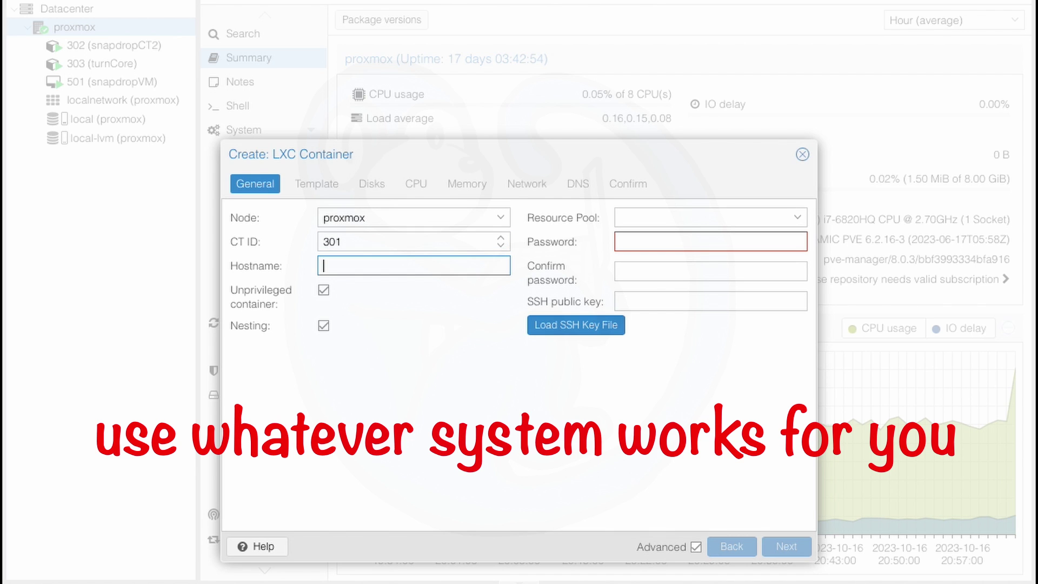
text(snap)
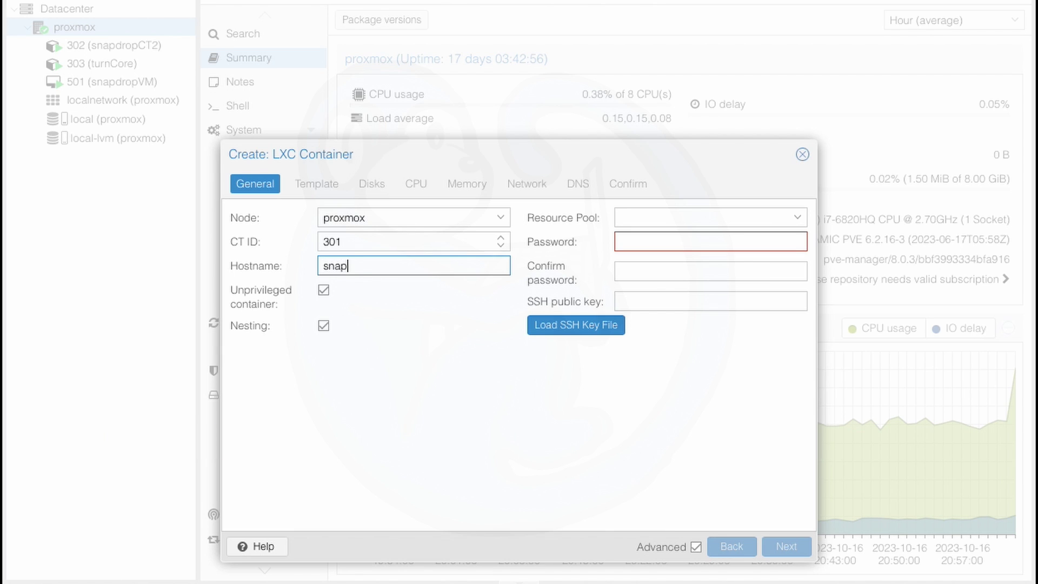
text(dropC)
text(T)
click(626, 241)
text(••••••••)
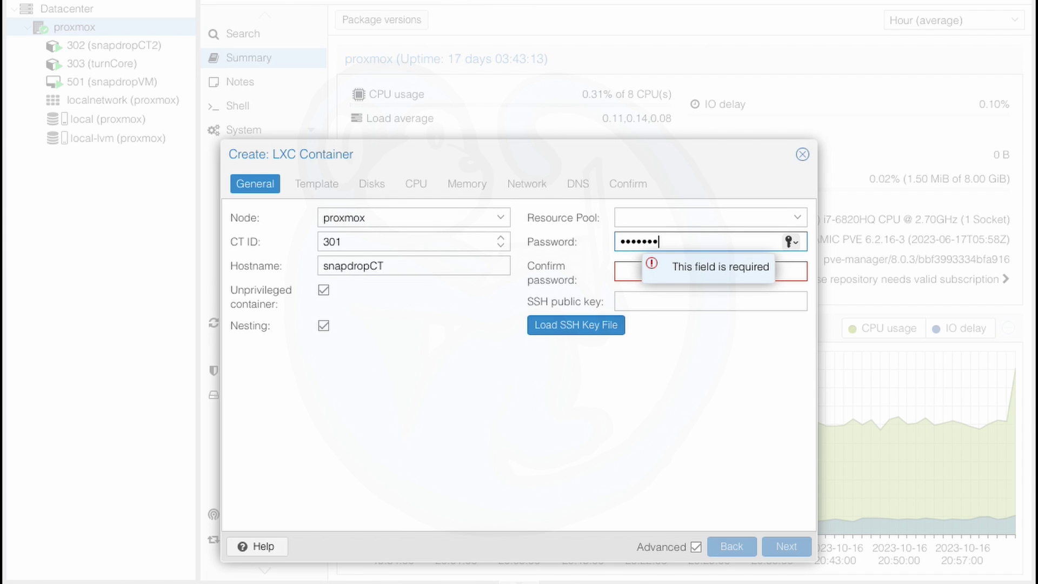
text(•••••••)
key(Tab)
text(••••)
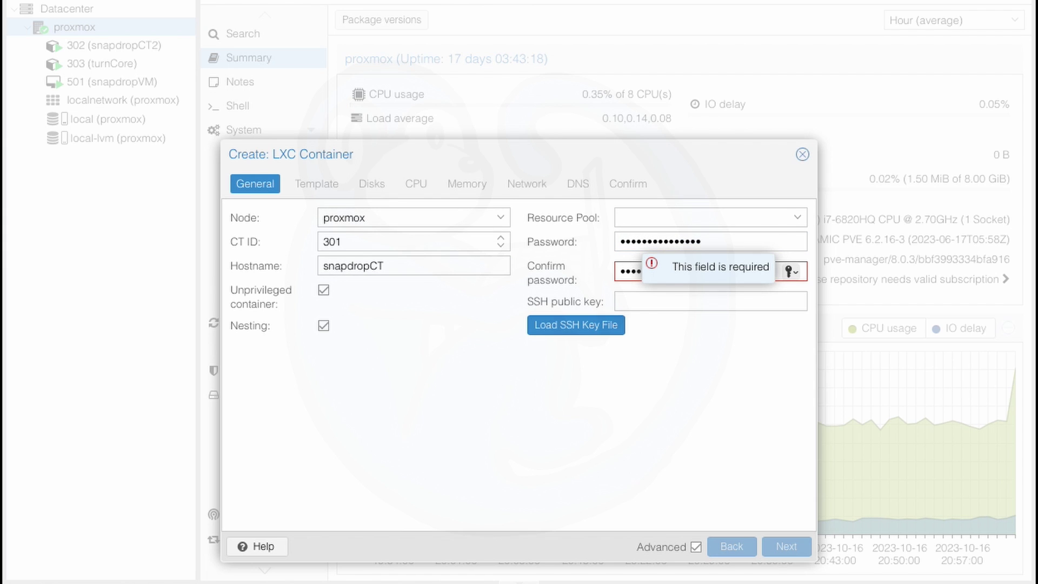
text(•••••••••••)
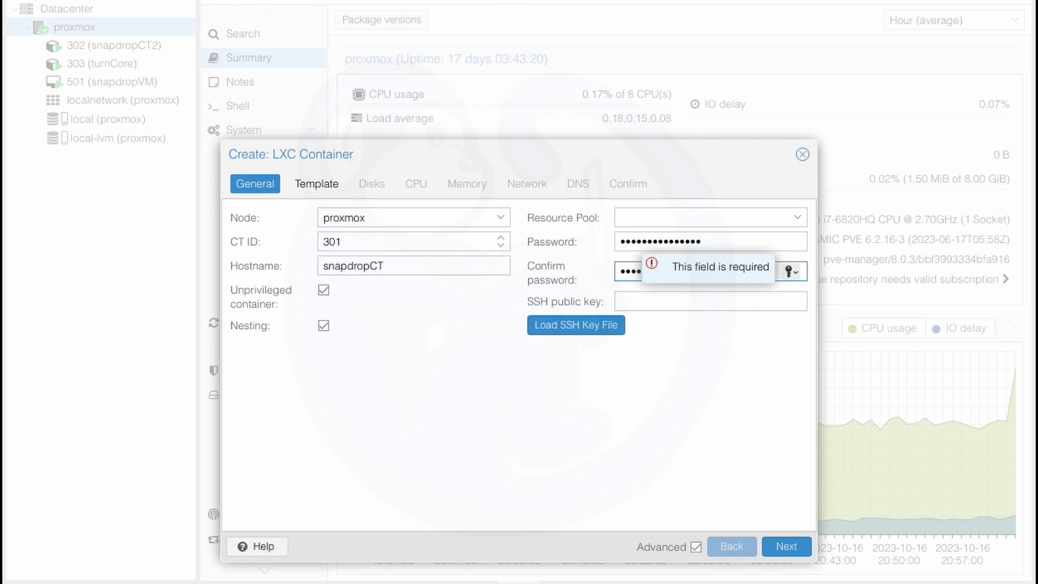
click(323, 291)
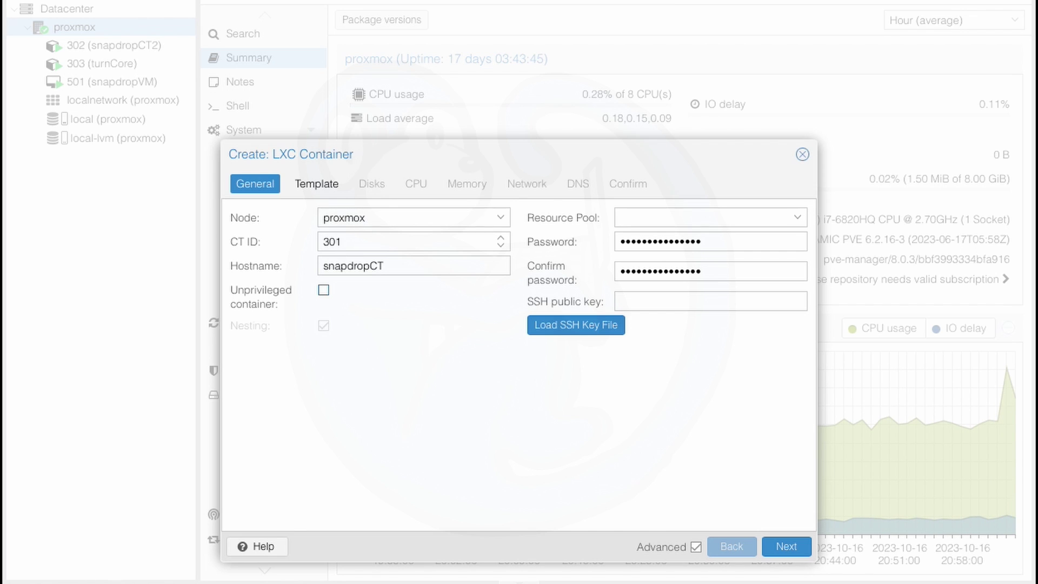
- Choose the debian-11-turnkey-core_17.1-1_amd64.tar.gz template and advance to disk settings
click(786, 546)
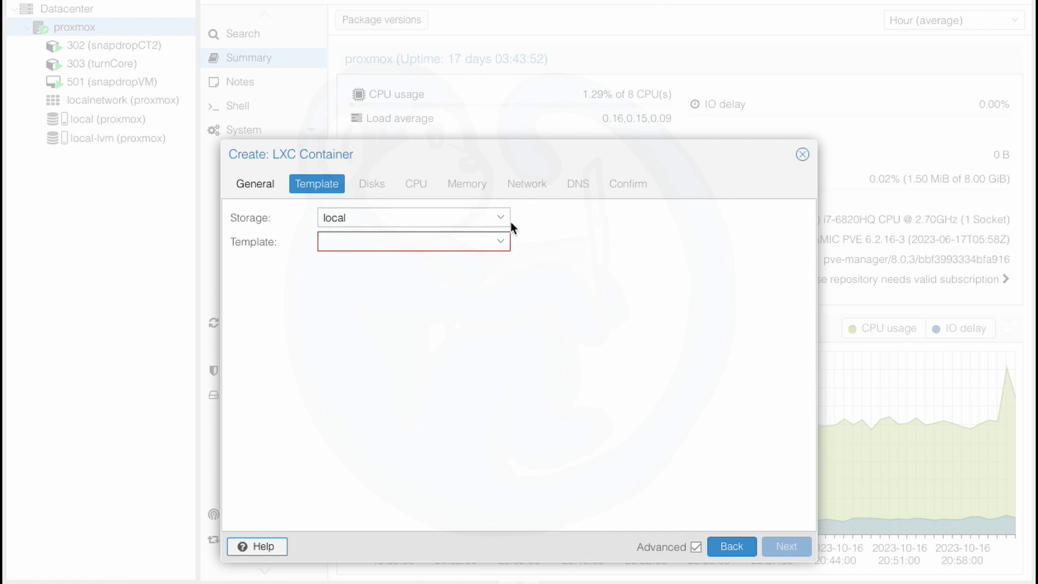
click(501, 244)
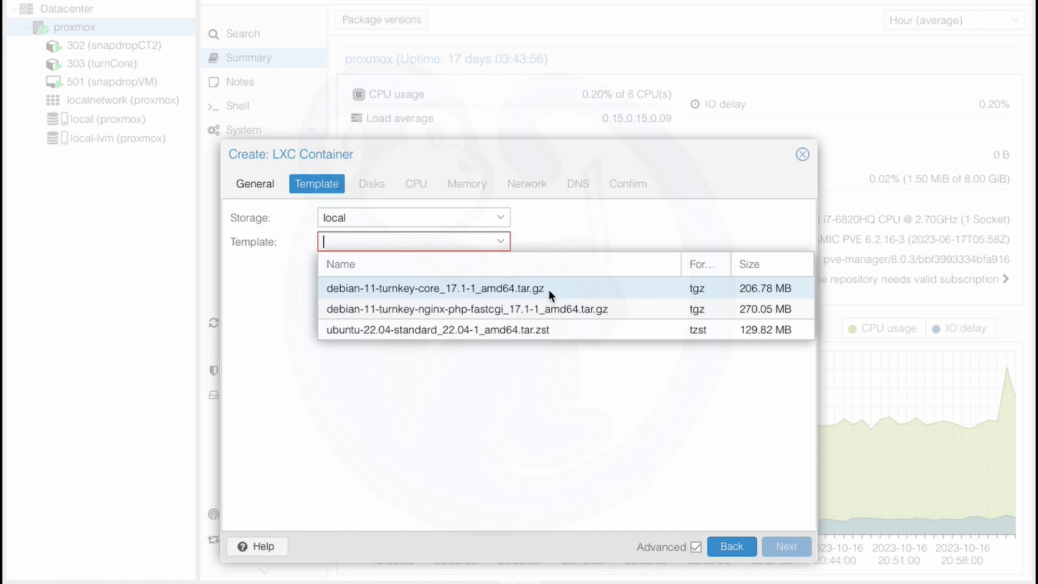
click(569, 288)
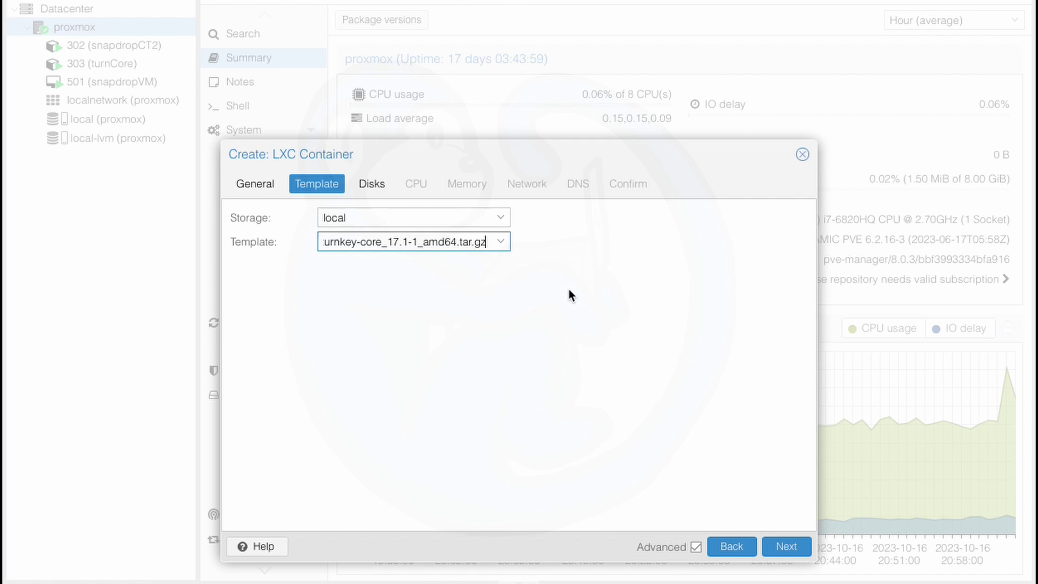
click(787, 547)
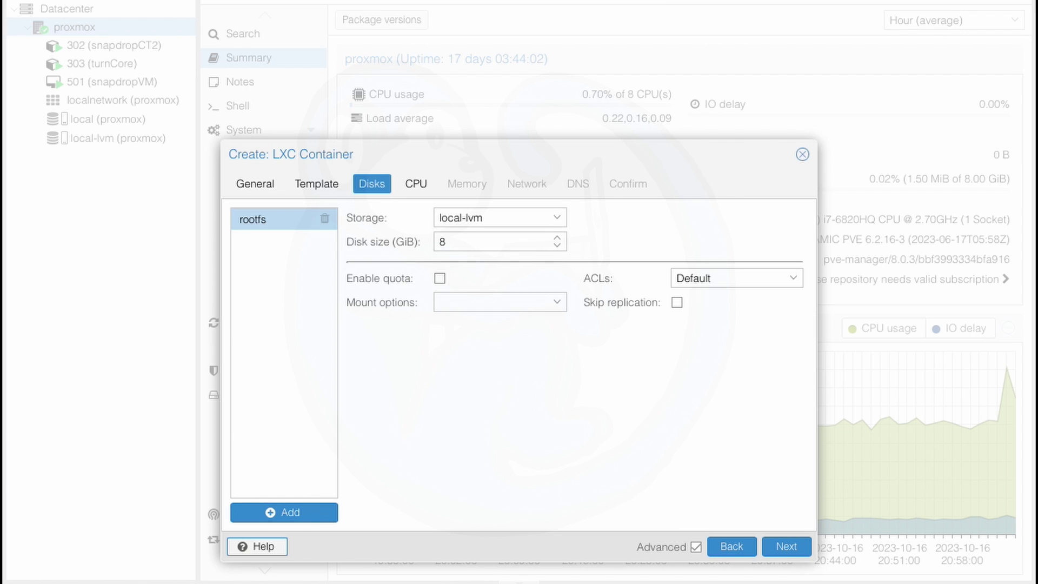
- Set the container's Disk size to 16 GiB and CPU Cores to 2
click(477, 239)
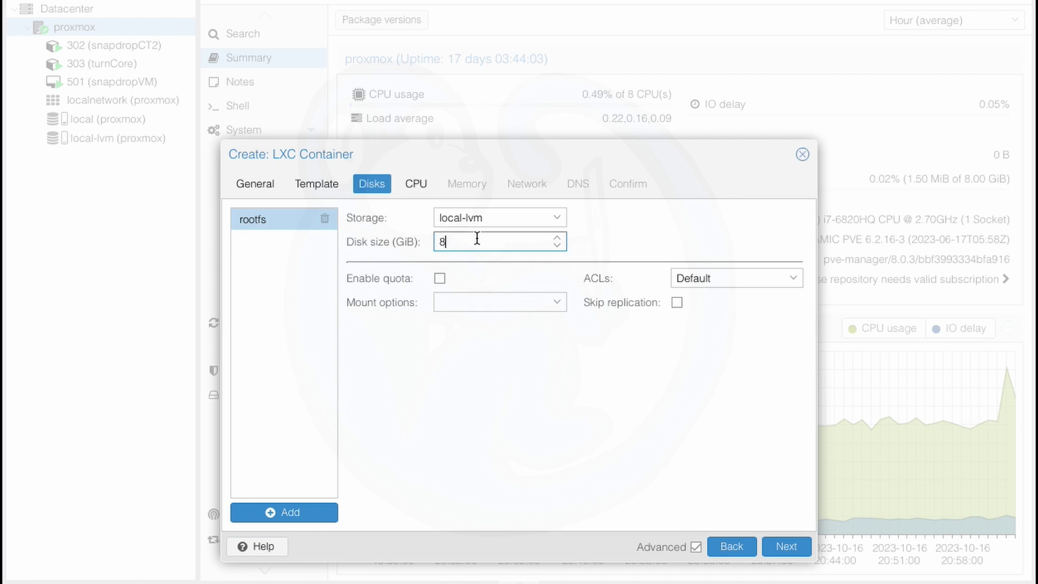
drag(477, 238, 425, 241)
text(16)
key(Tab)
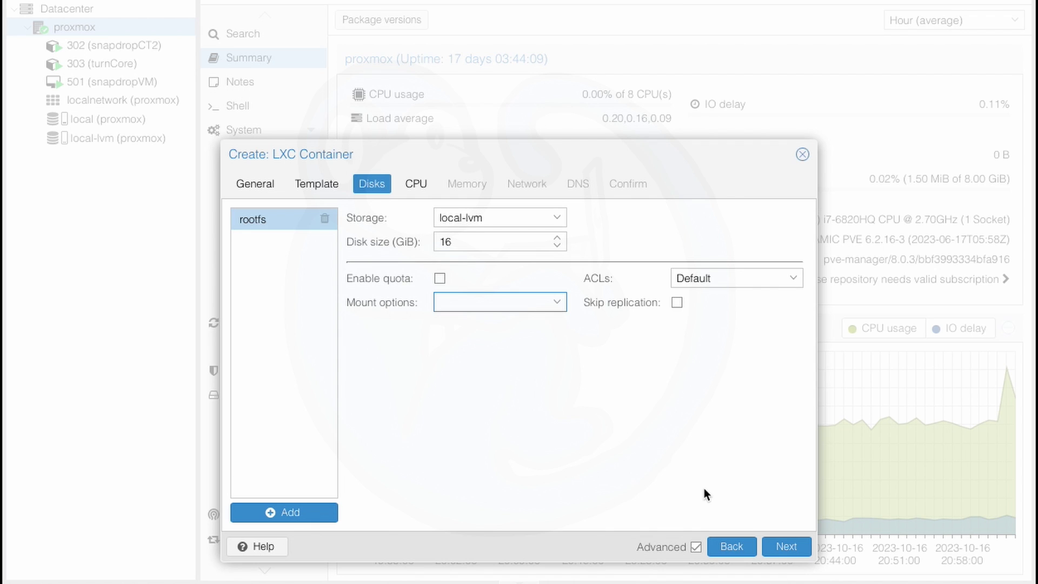
click(780, 548)
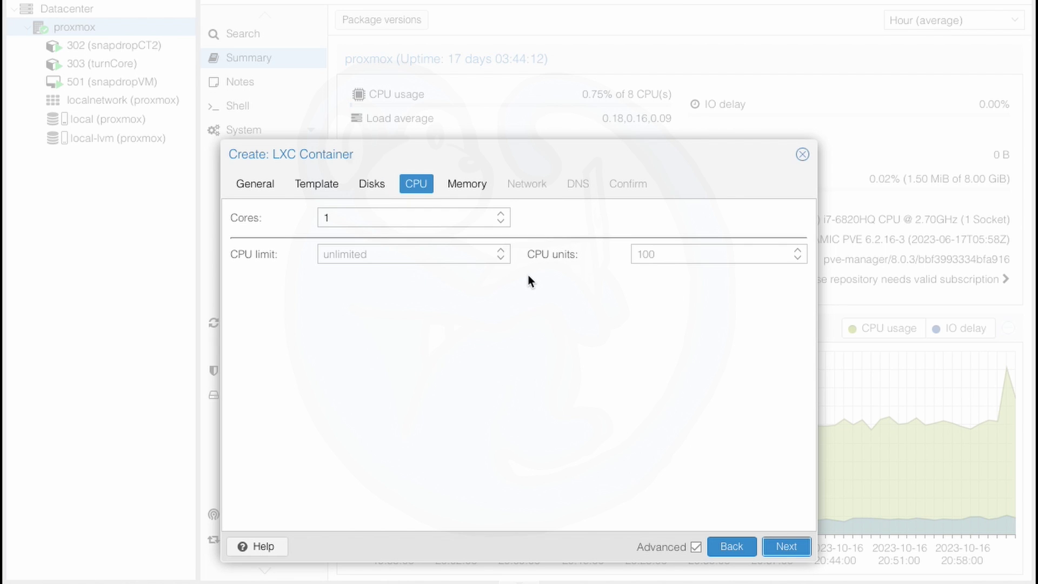
click(502, 215)
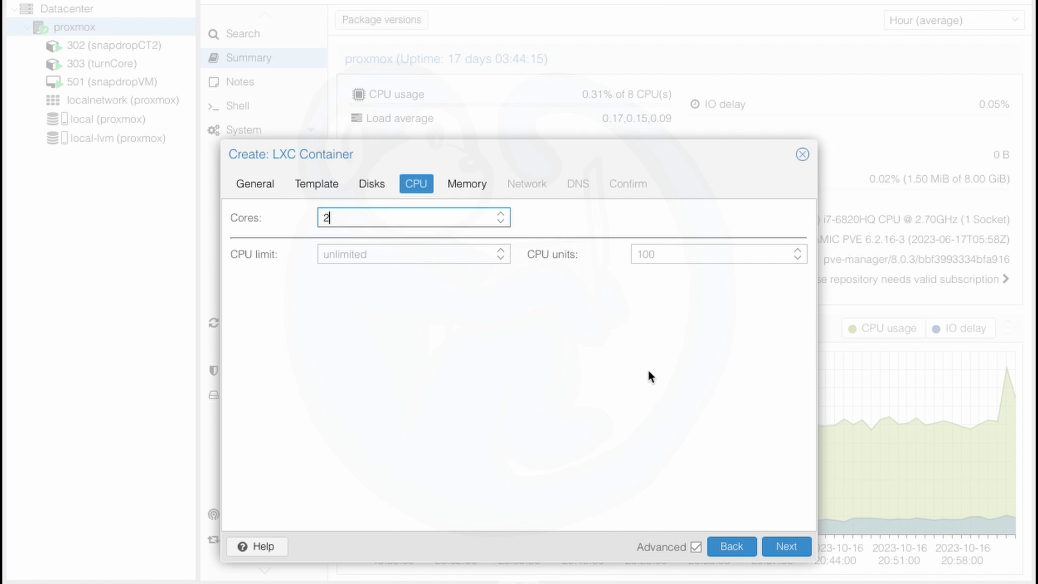
- Set the container's memory to 2048 MiB
click(782, 546)
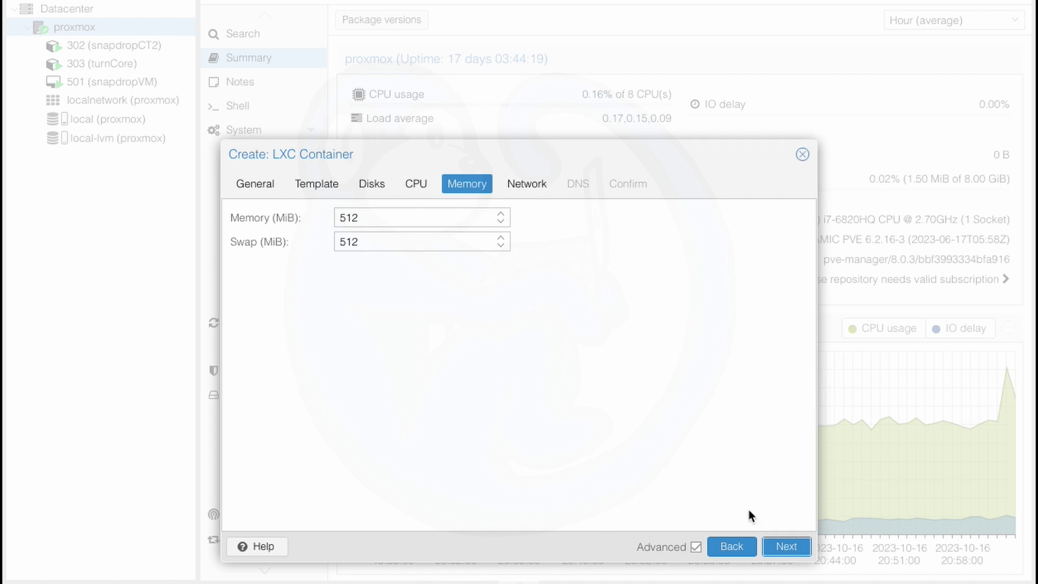
double_click(463, 218)
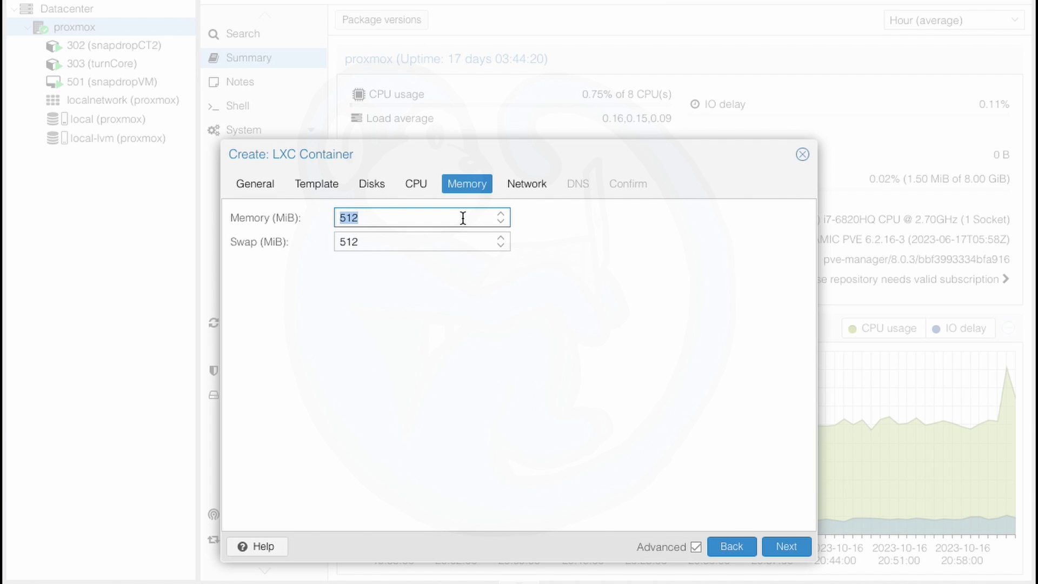
text(2048)
key(Tab)
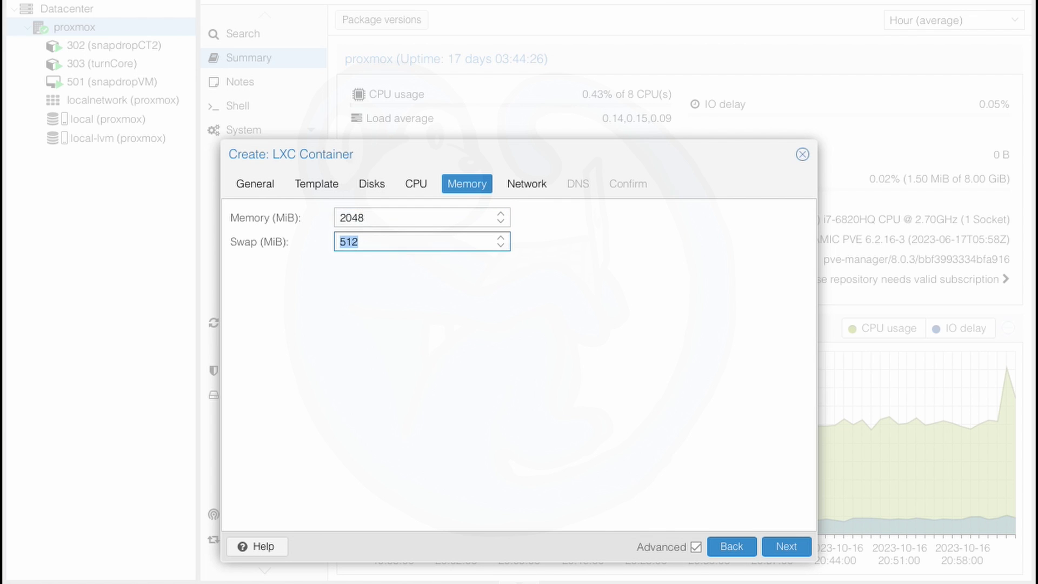
- Use DHCP for both IPv4 and IPv6 on the container's network
click(779, 551)
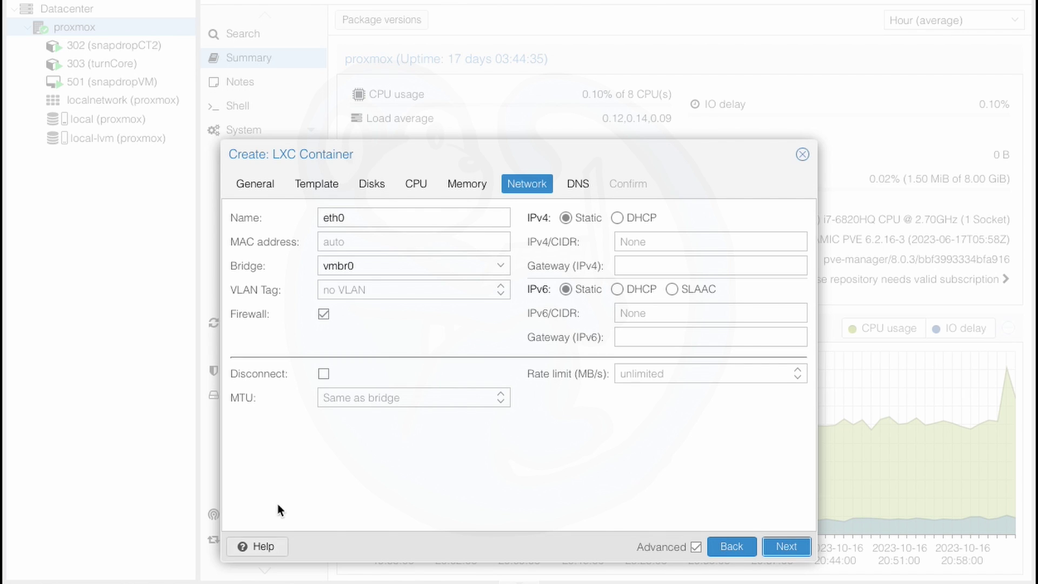
click(618, 218)
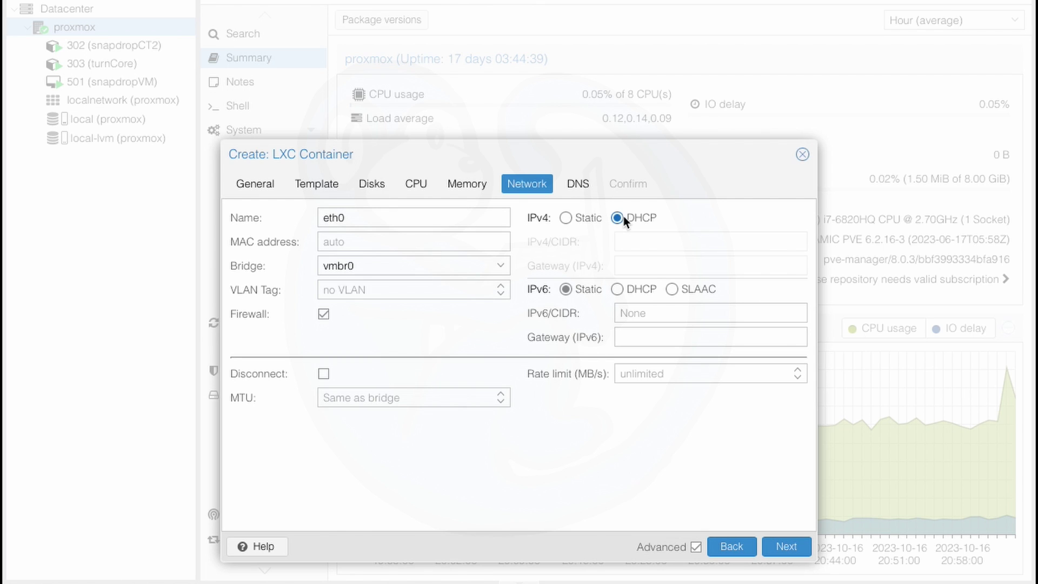
click(630, 288)
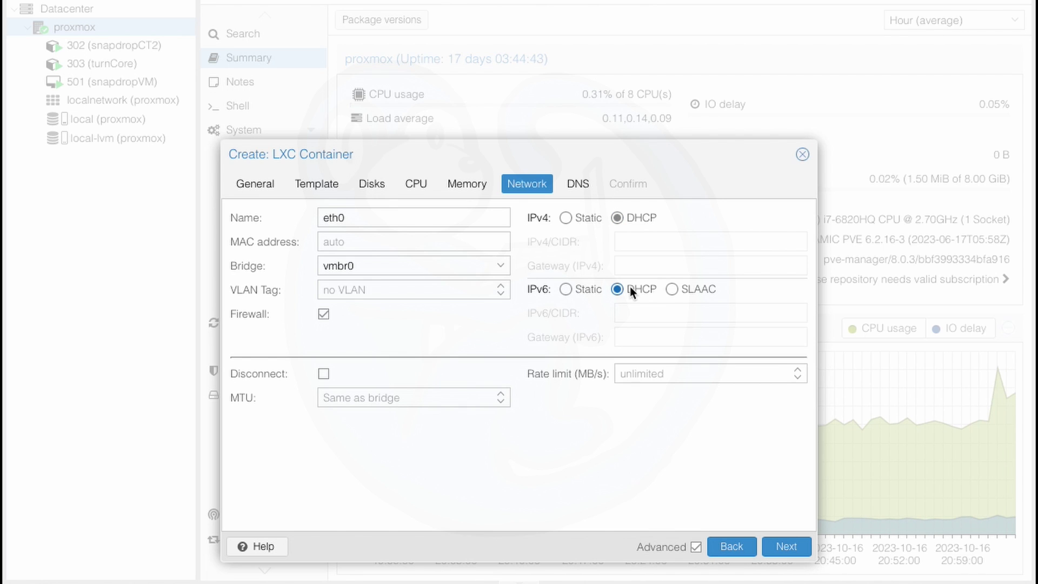
- Enter 192.168.1.1 as DNS domain and DNS server, then review the Confirm summary
click(778, 545)
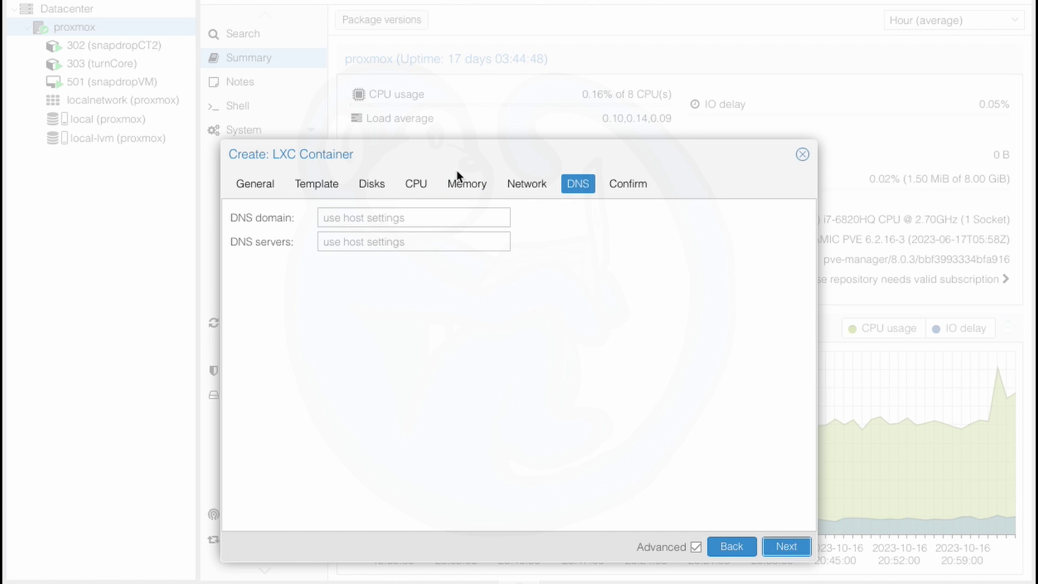
click(418, 219)
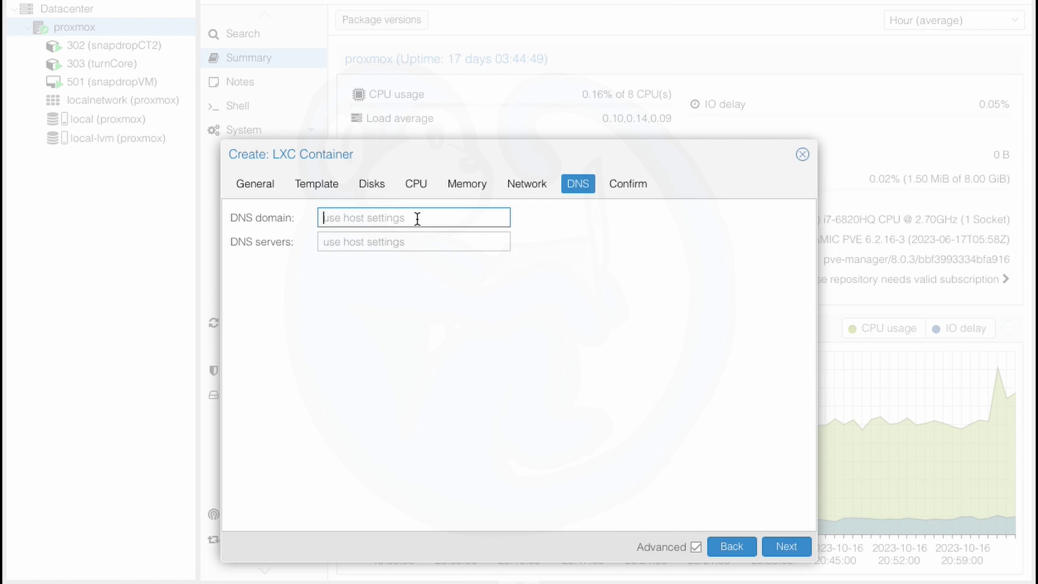
text(192.168)
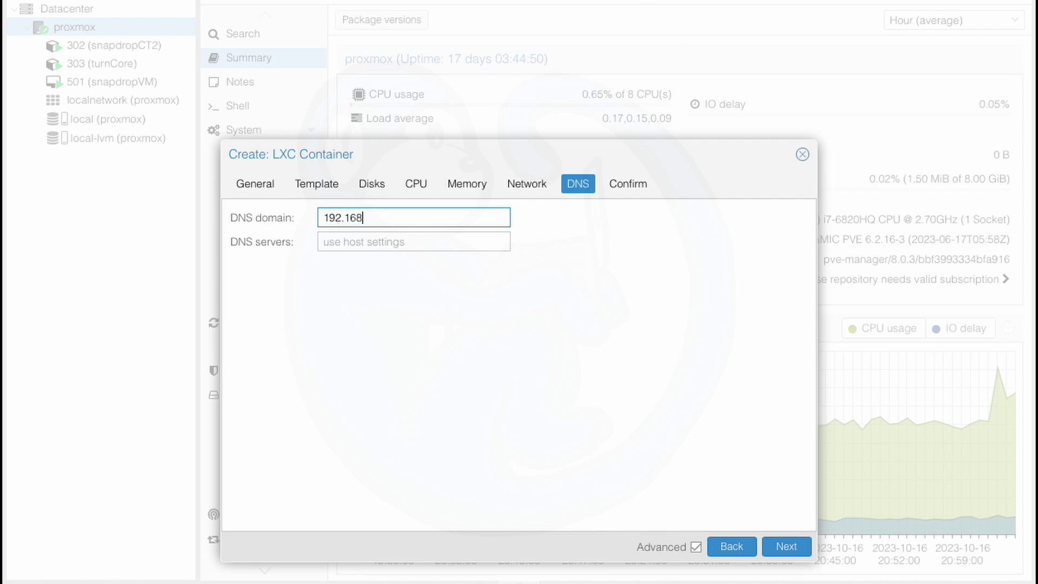
text(.1.1)
key(Tab)
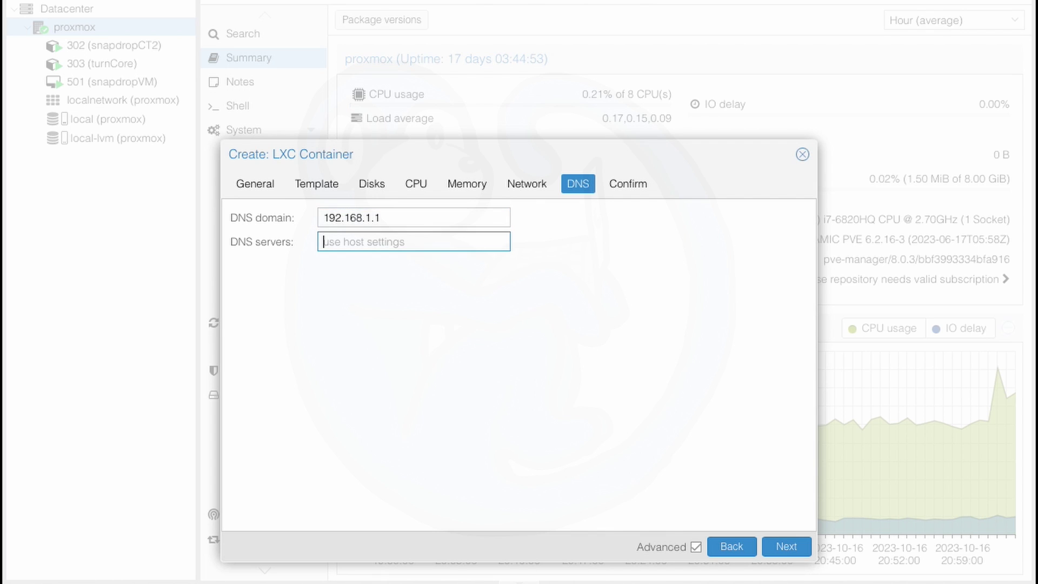
text(192.168.)
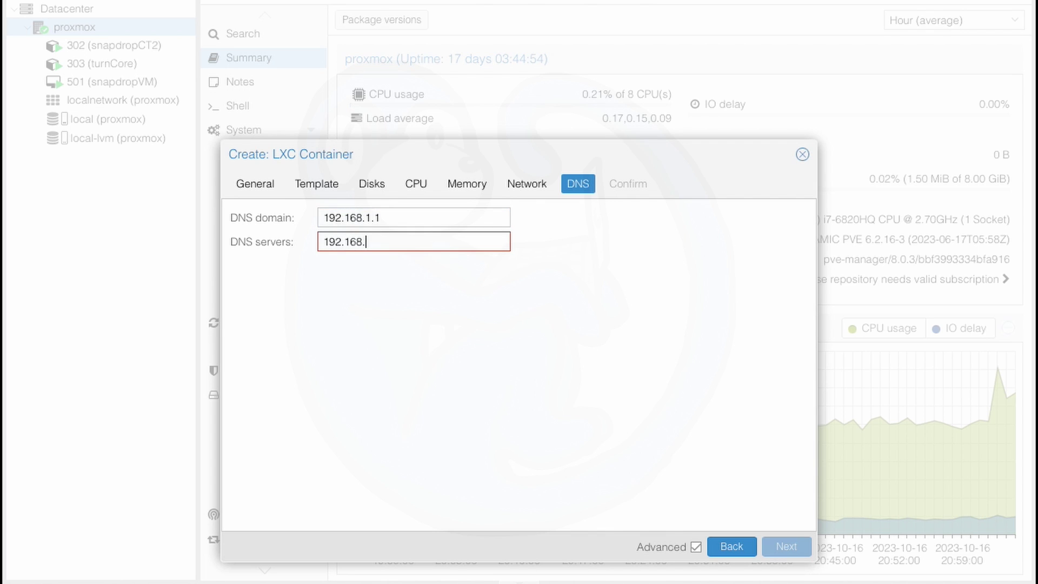
text(1.1)
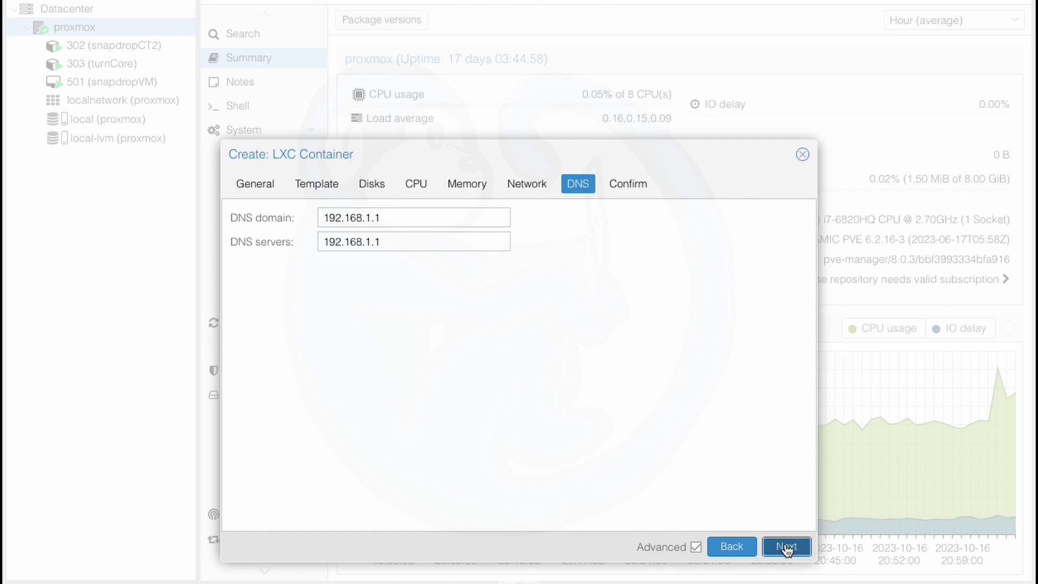
click(786, 548)
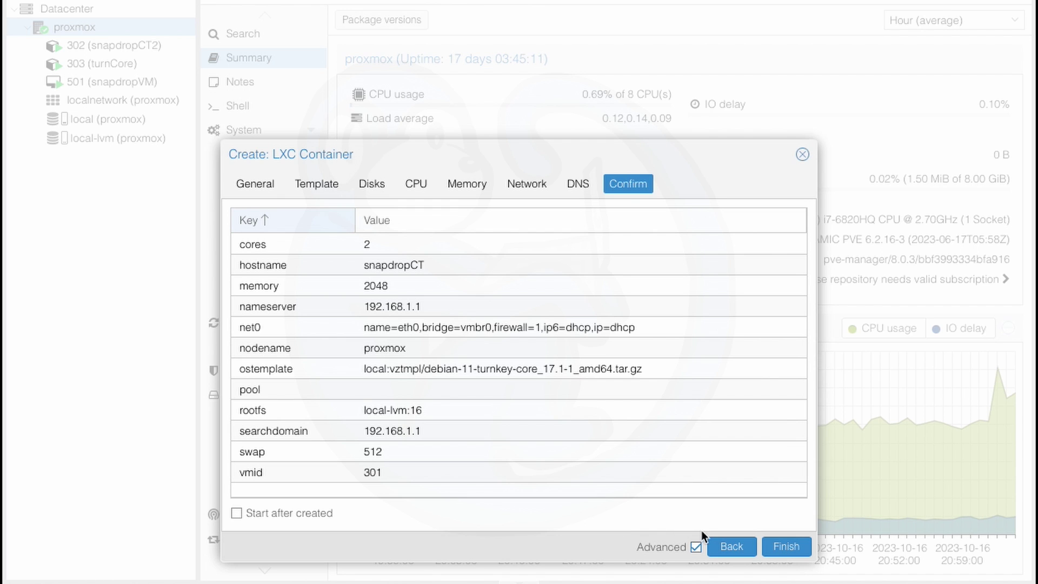
- Create the container, close its creation log, and open snapdropCT
click(785, 549)
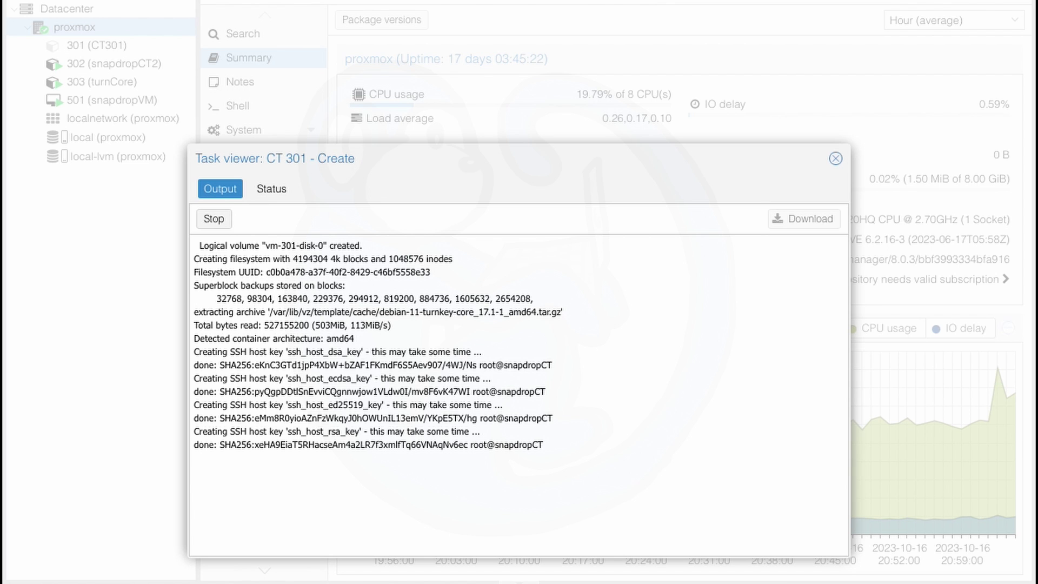
click(835, 159)
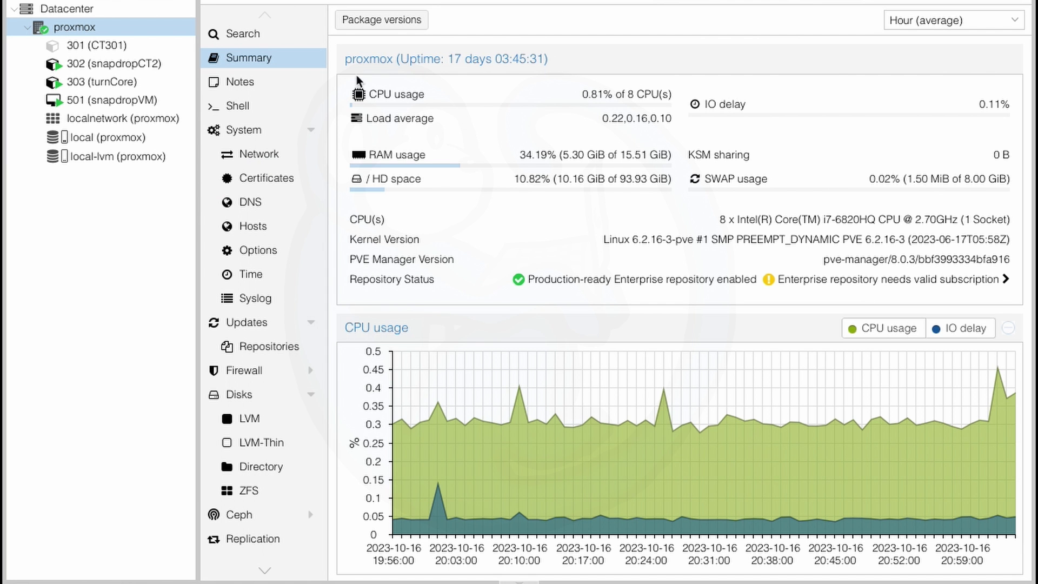
click(125, 45)
key(Escape)
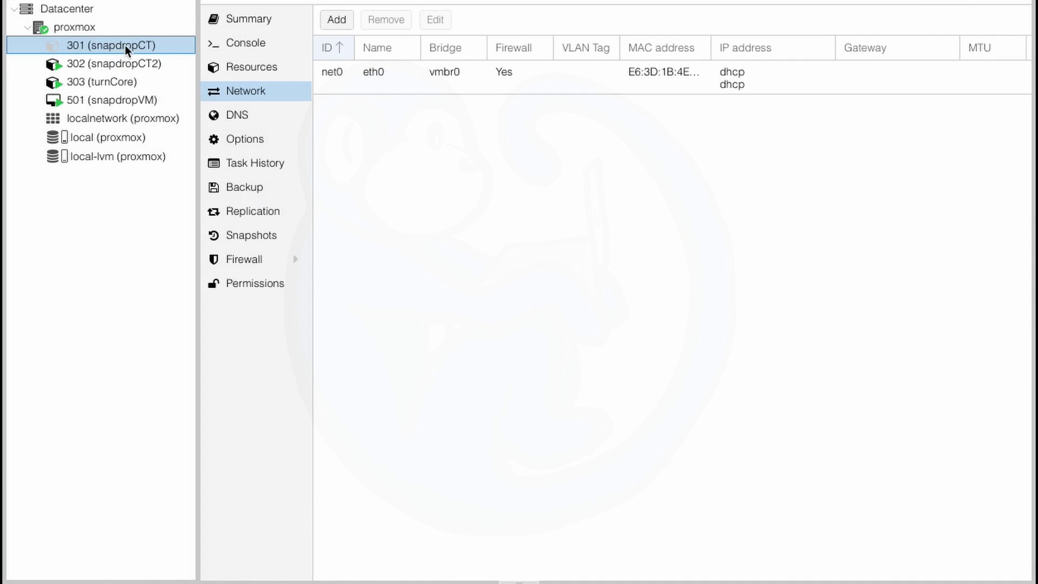
- Tick Nesting in container 301's Features option and confirm
click(249, 143)
click(335, 236)
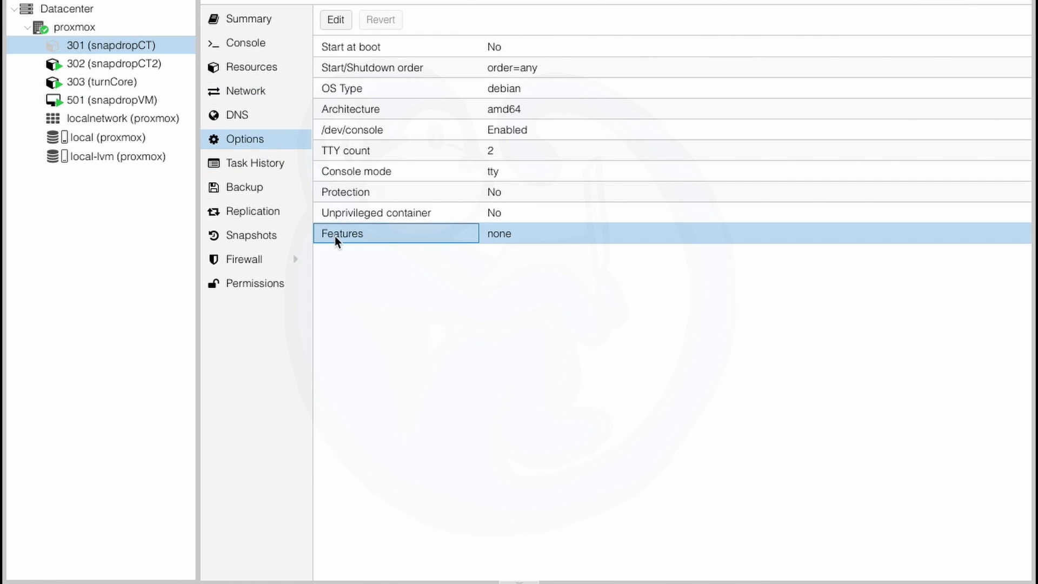
double_click(335, 237)
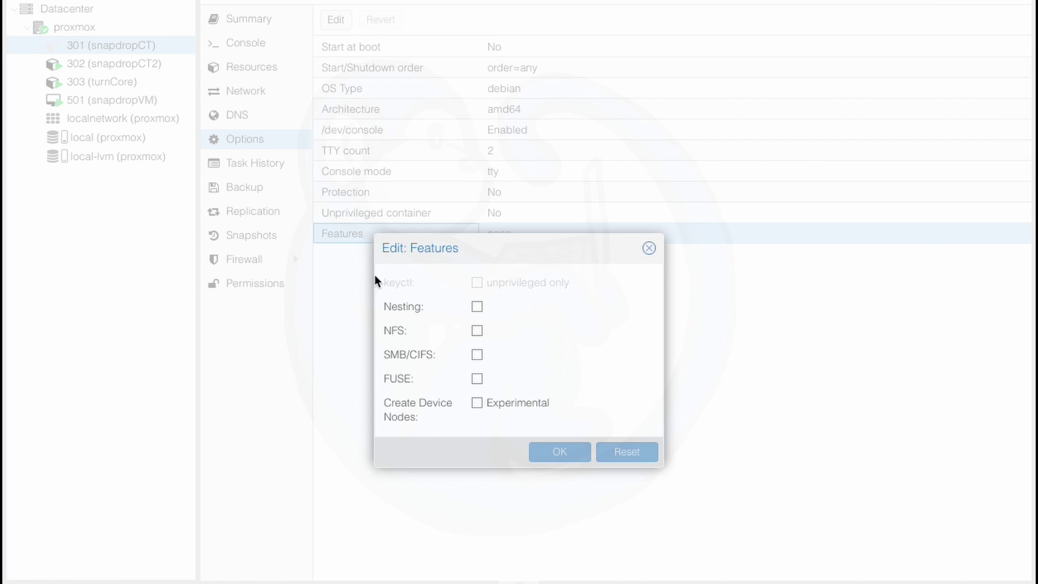
click(477, 308)
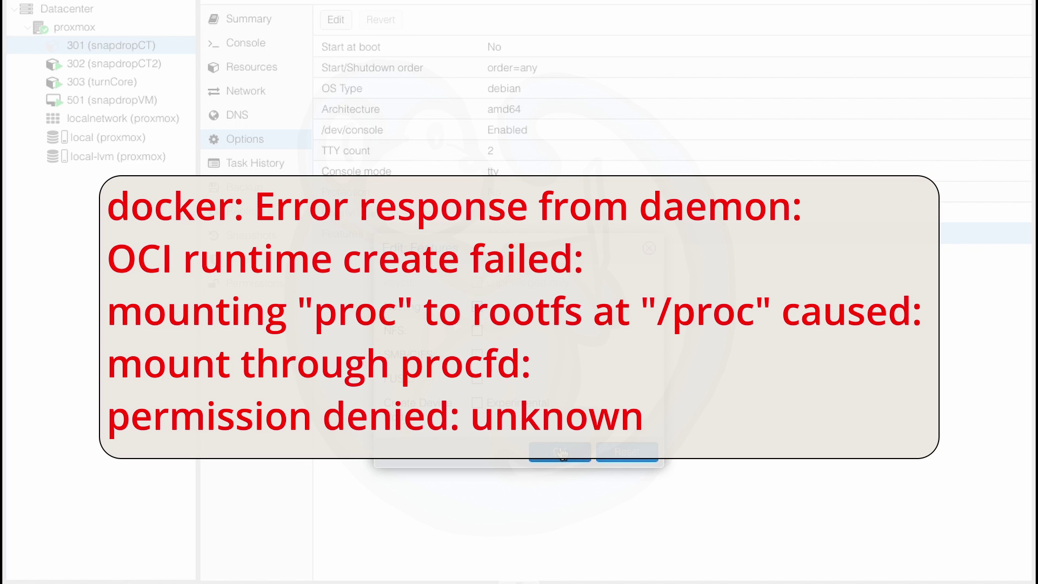
click(561, 456)
click(561, 456)
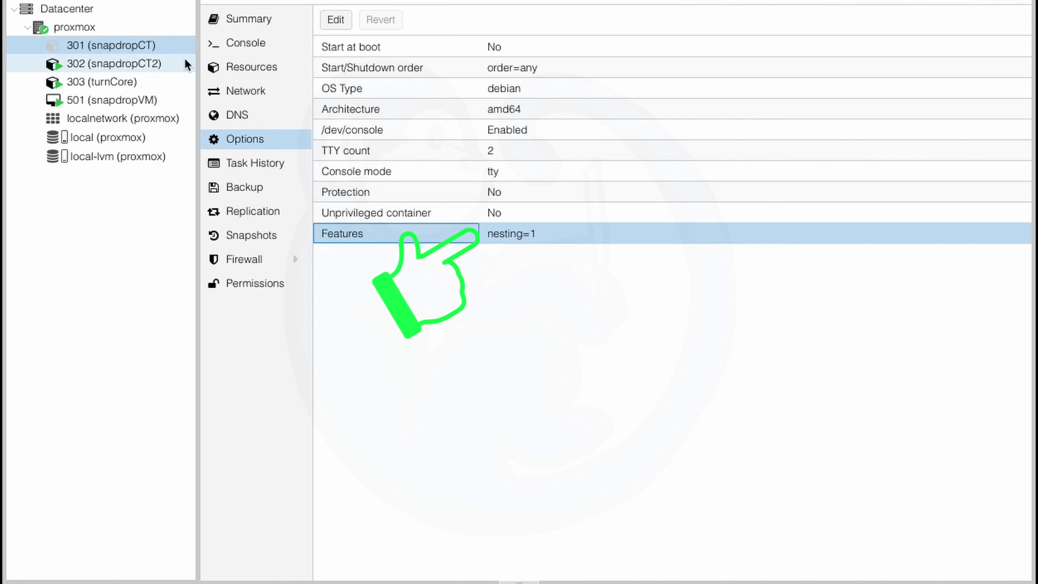
- Start container 301 (snapdropCT) and log into its console as root with the password
right_click(153, 46)
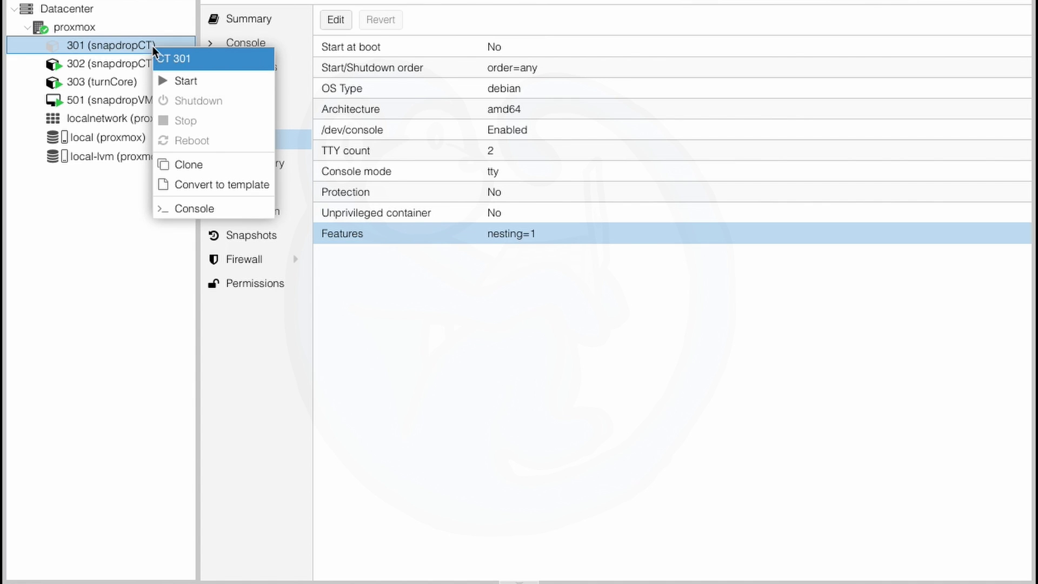
click(187, 85)
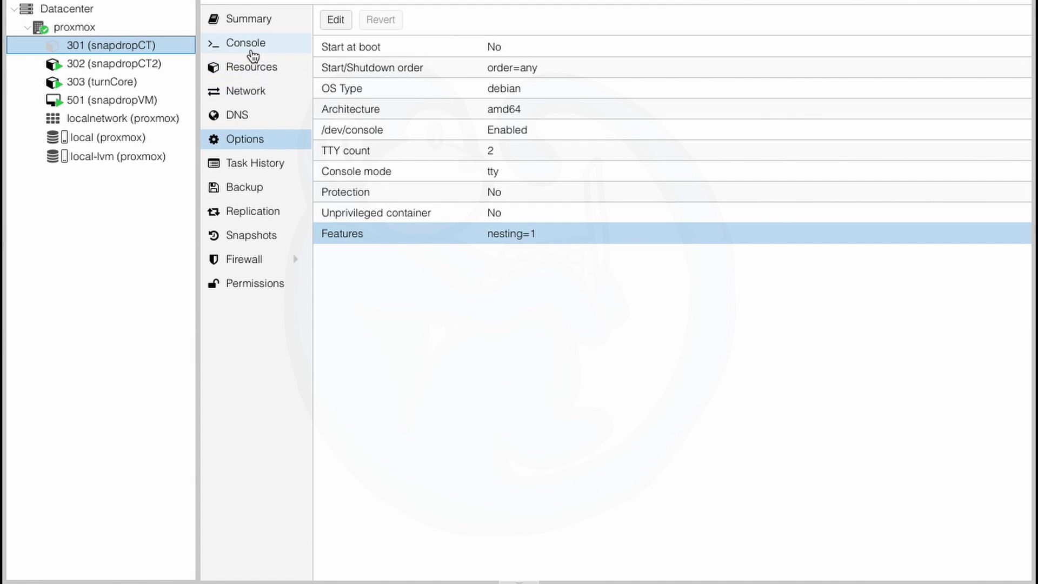
click(254, 42)
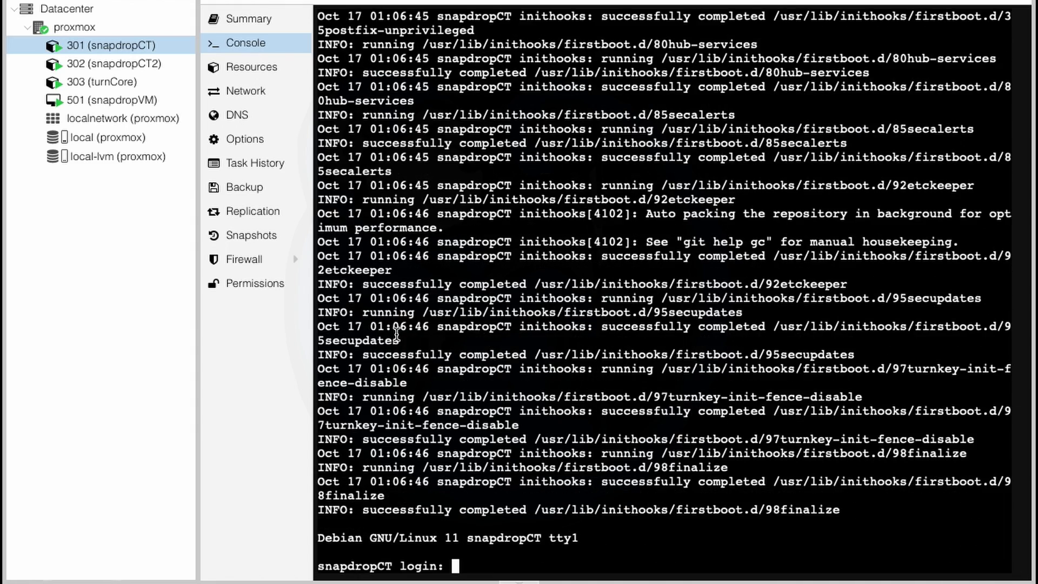
text(root)
key(Return)
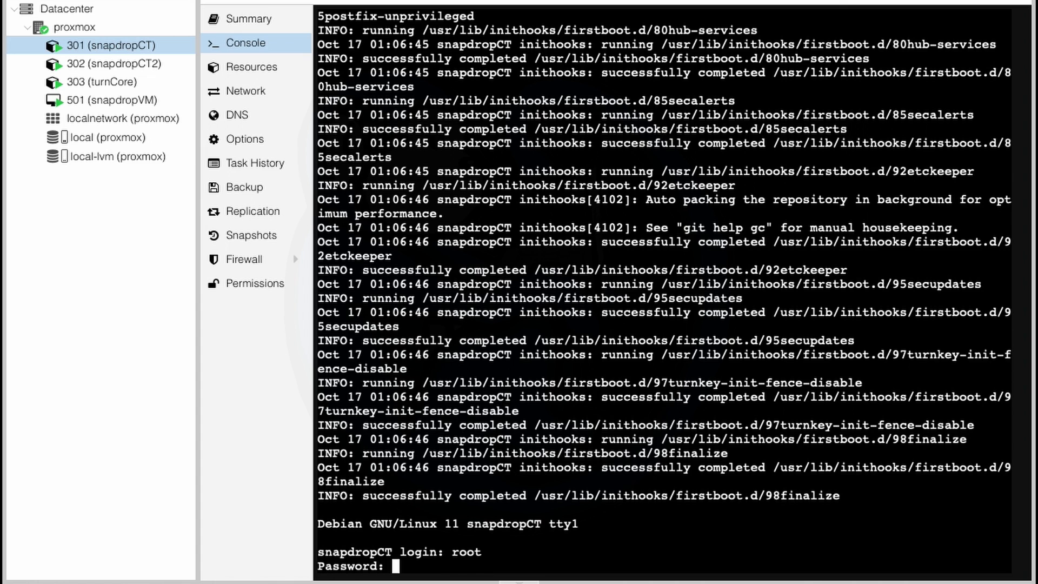
key(Return)
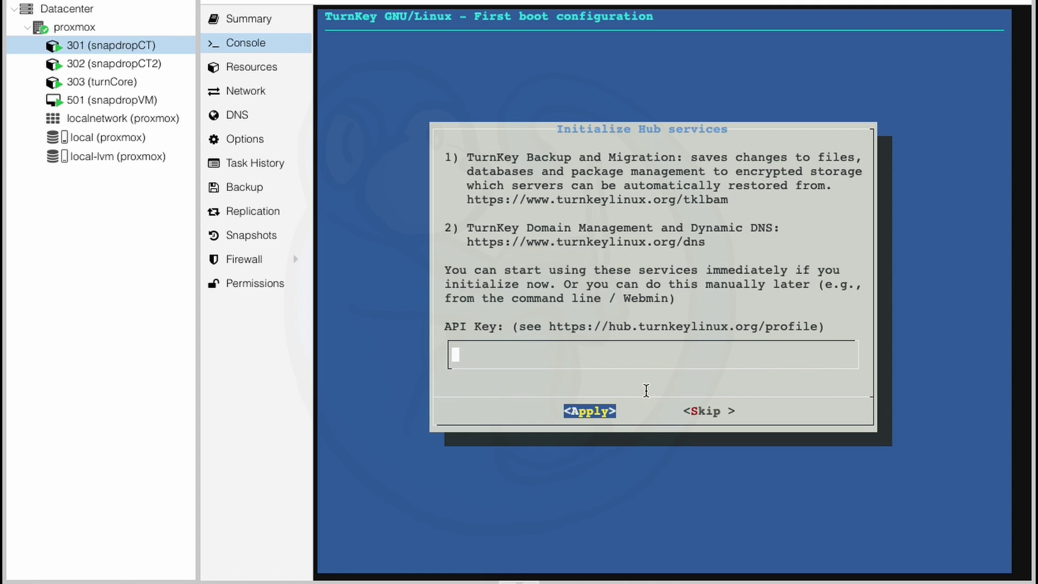
- Skip TurnKey Hub services and email notifications, then choose Install for security updates
key(Tab)
key(Tab)
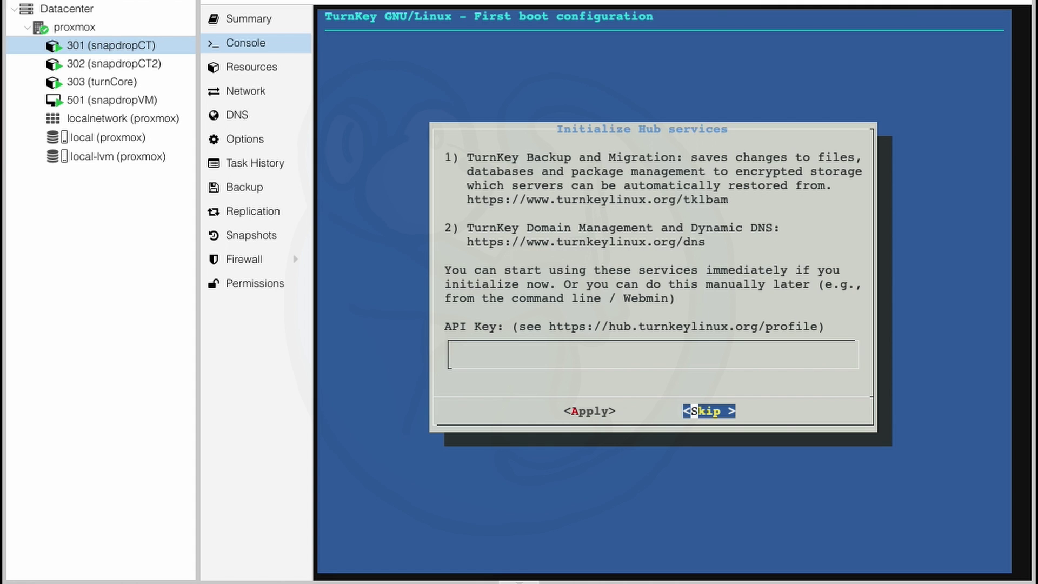
key(Return)
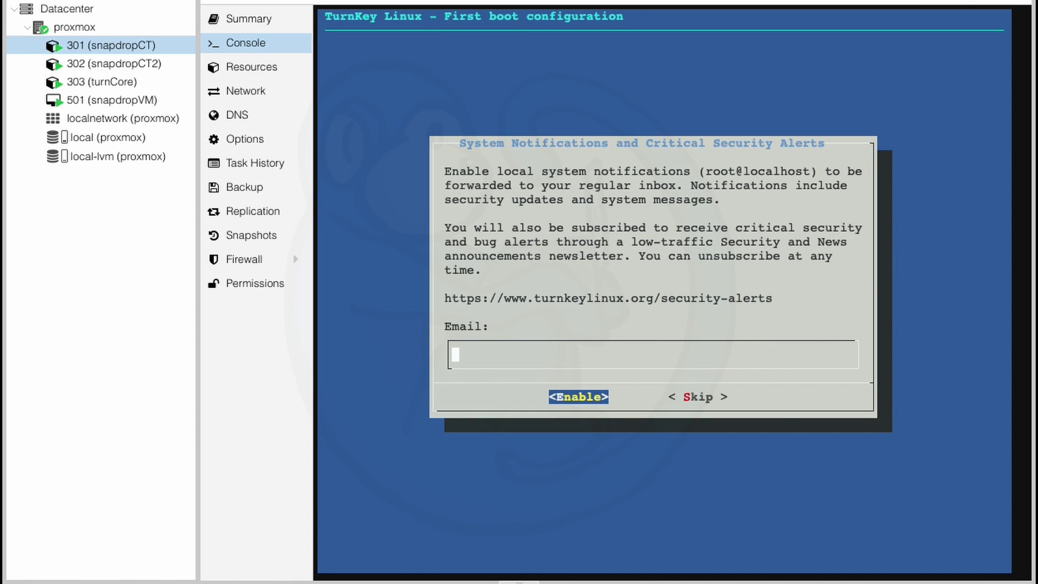
key(Tab)
key(Tab)
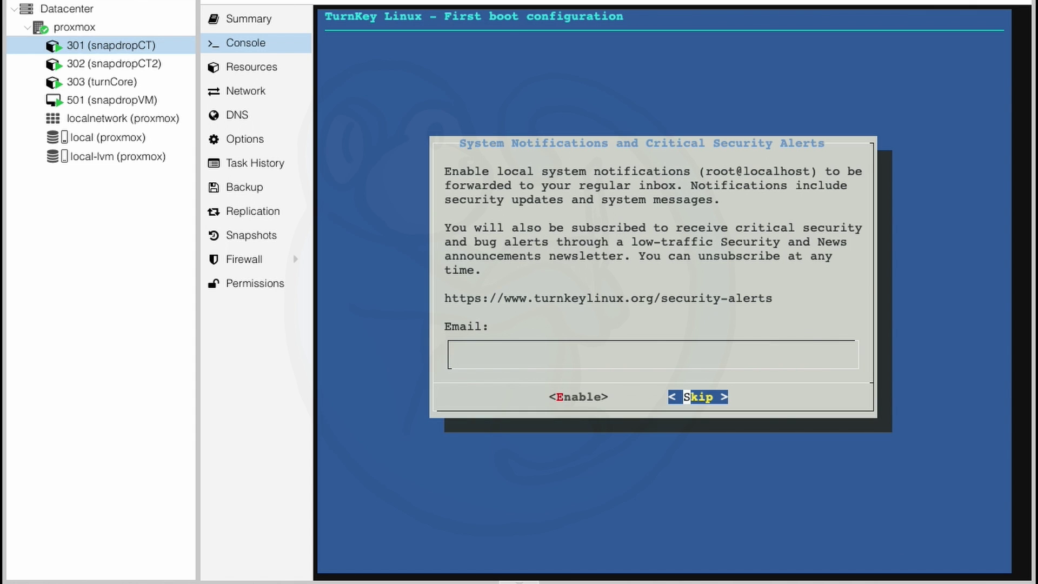
key(Return)
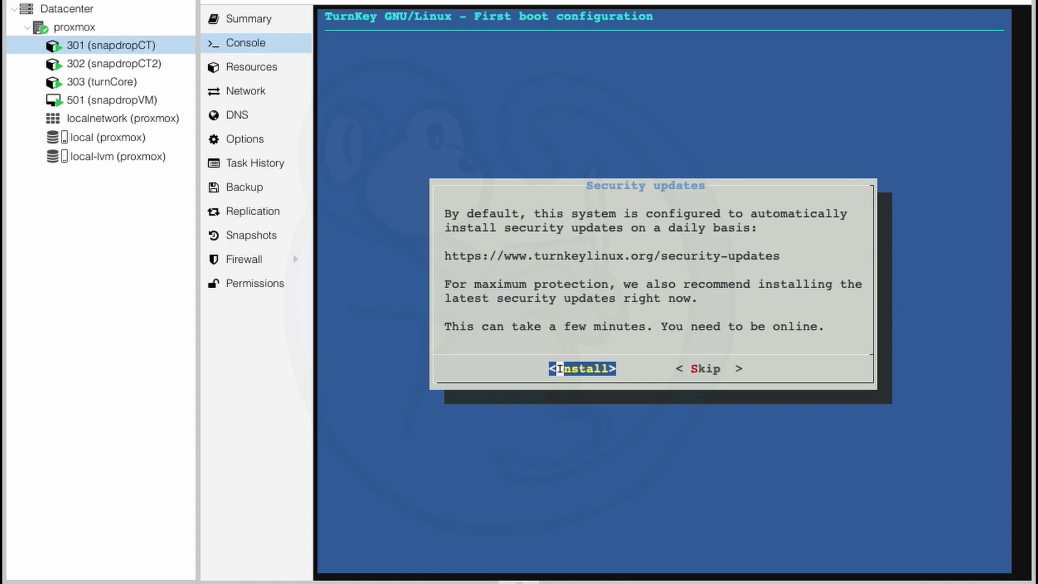
key(Return)
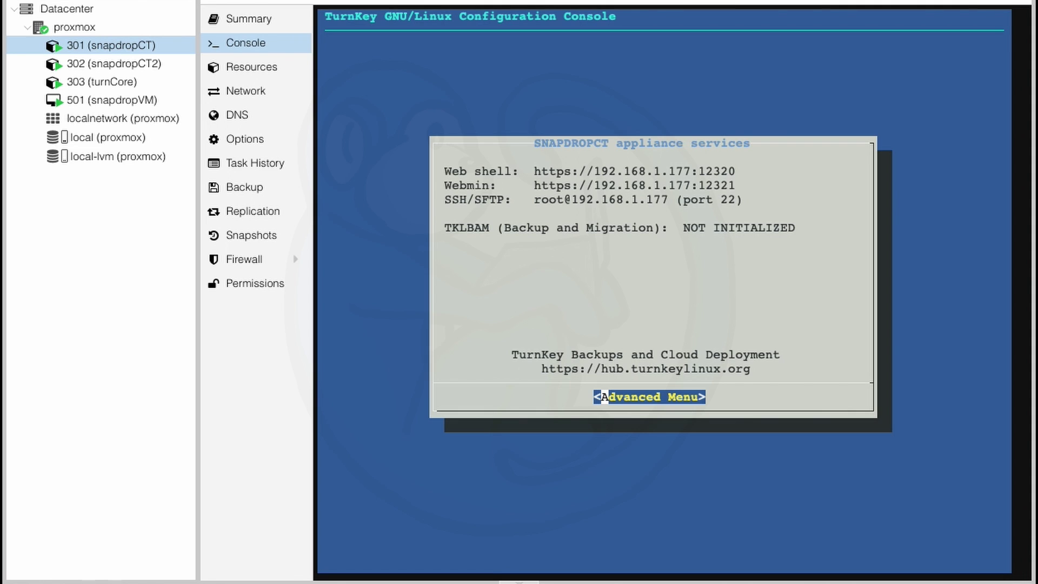
- Quit the TurnKey configuration console via Advanced Menu > Quit > Yes
key(Return)
key(q)
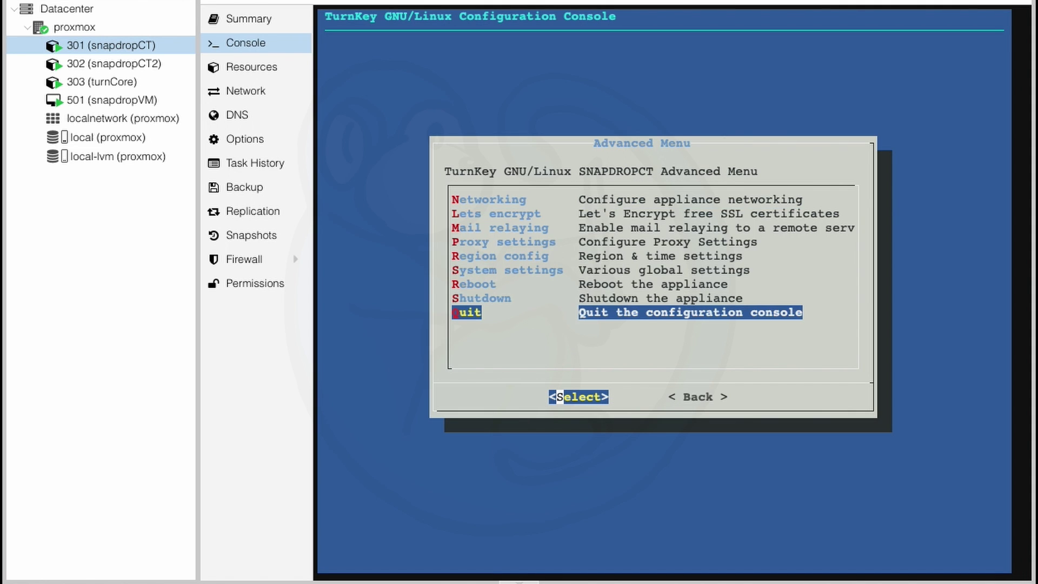
key(Return)
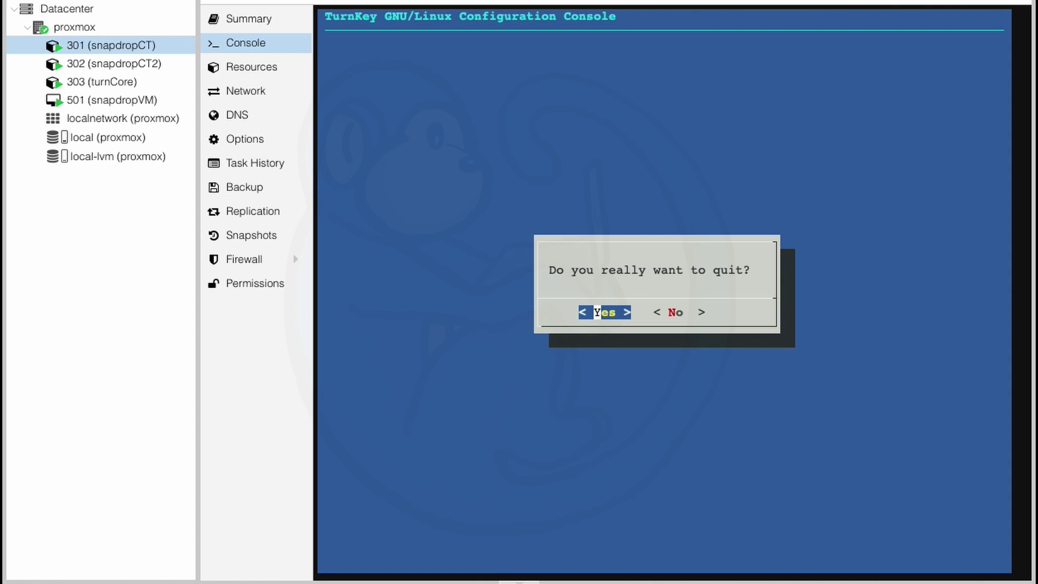
key(Return)
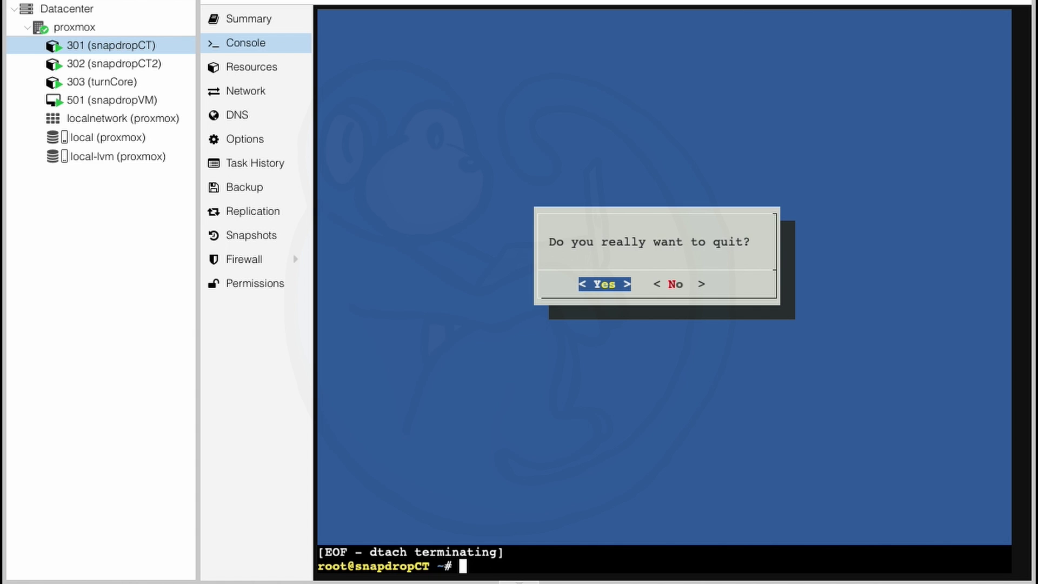
text(apt update)
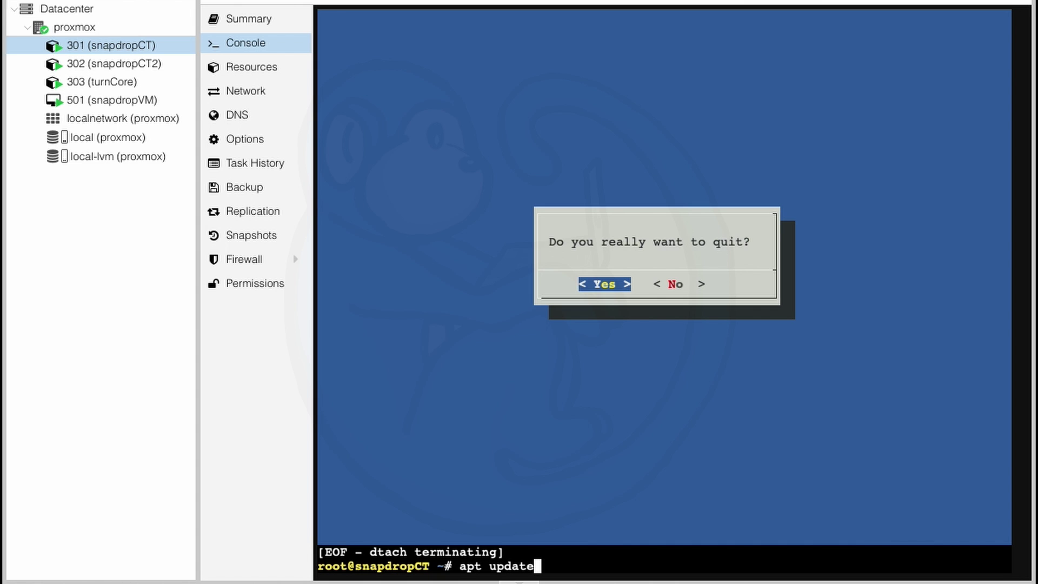
- Run apt update and apt upgrade, choosing 'No configuration' for Postfix and keeping the local sshd_config
key(Return)
text(apt )
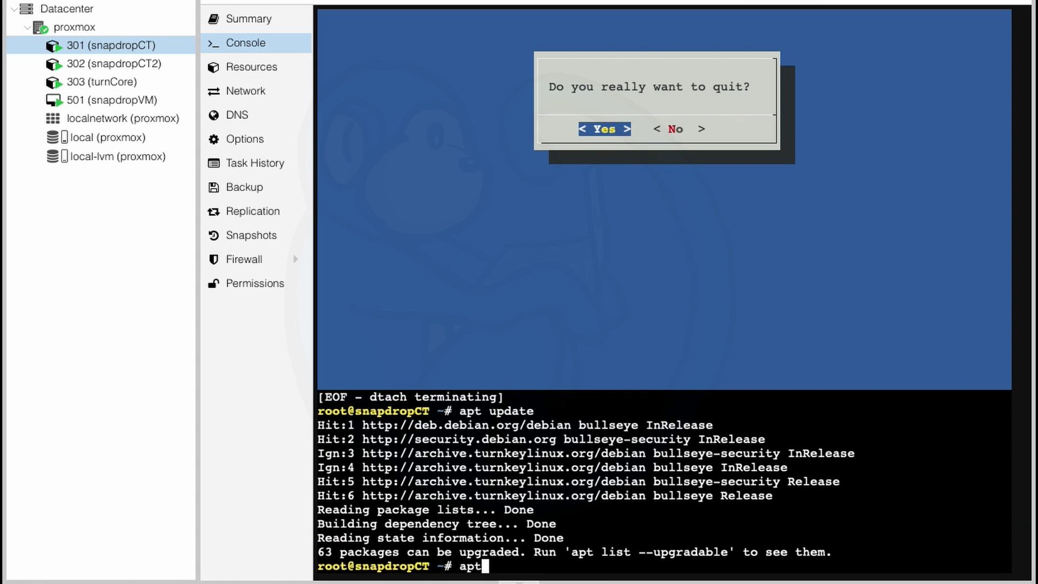
text(upgrade)
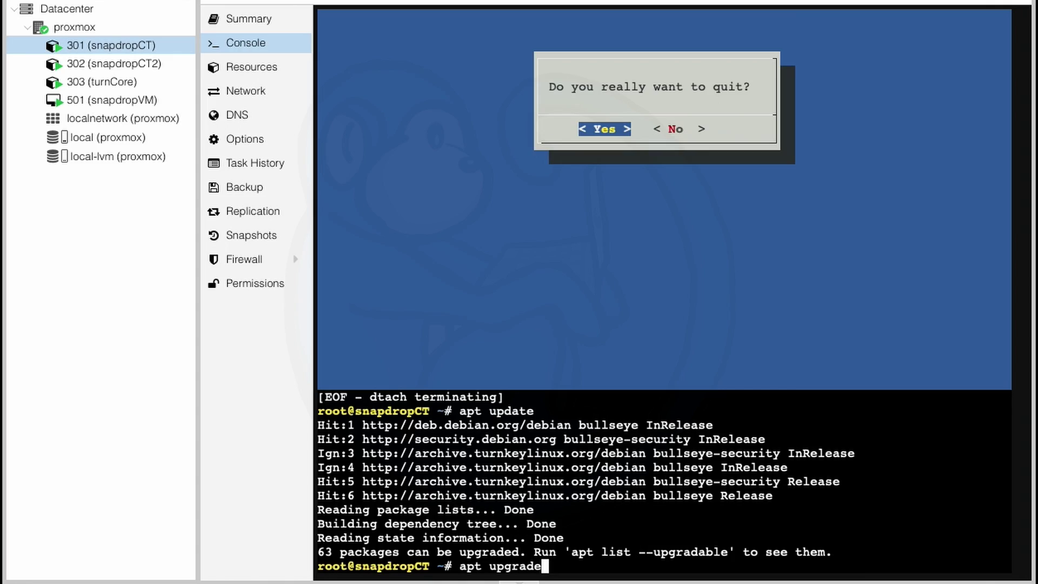
key(Return)
key(Return)
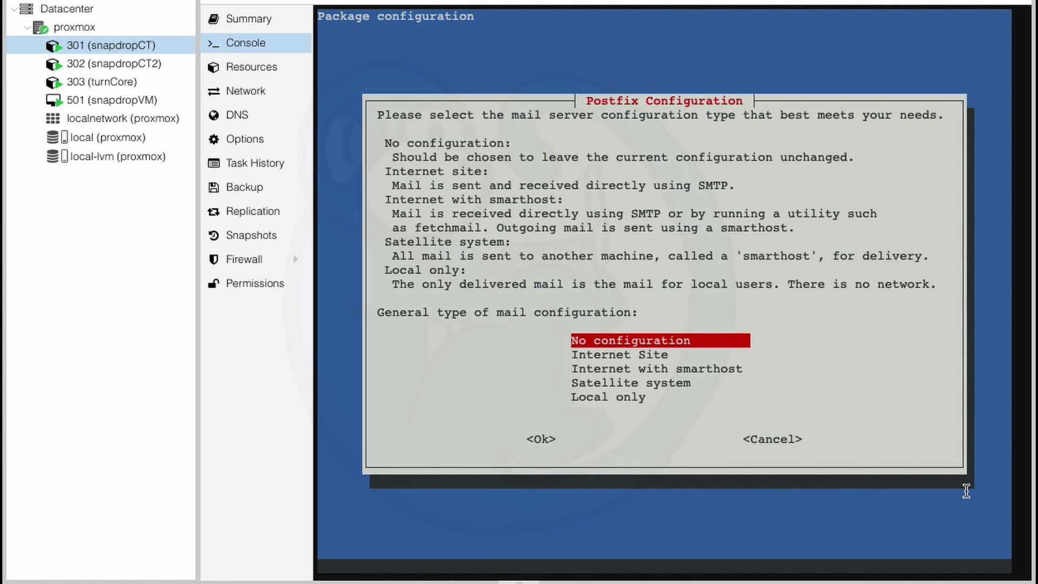
key(Tab)
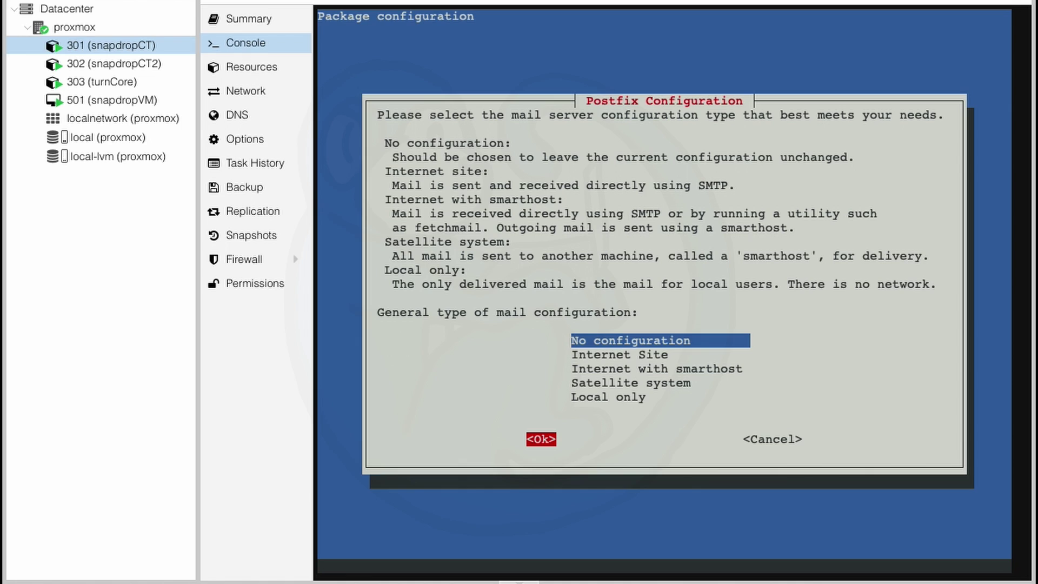
key(Return)
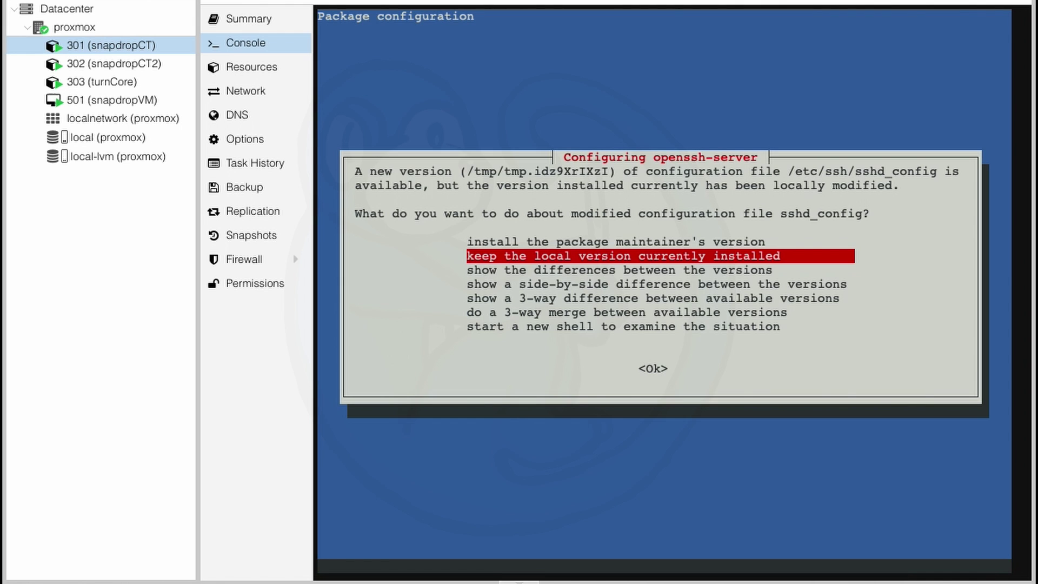
key(Tab)
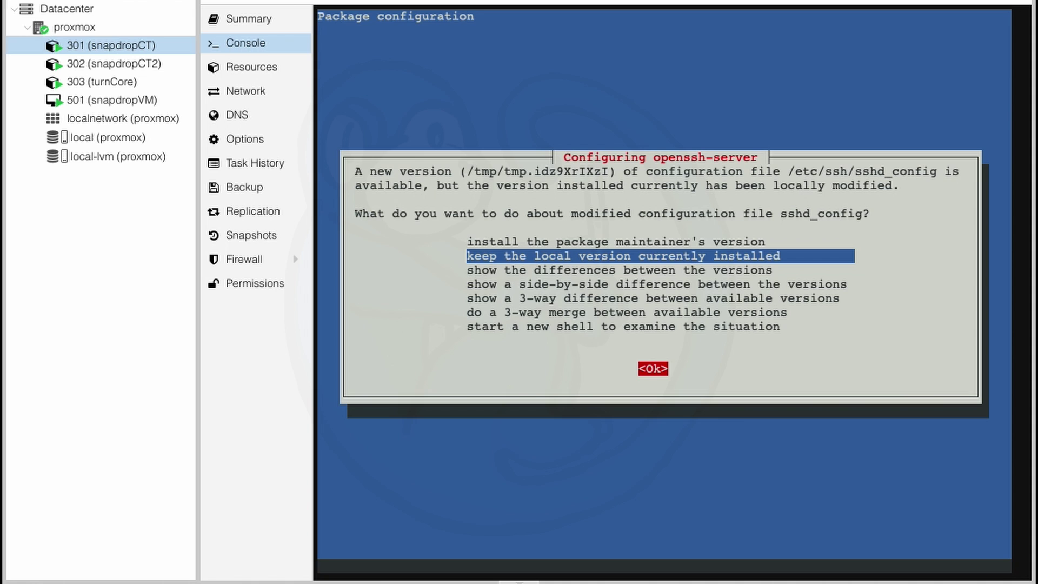
key(Return)
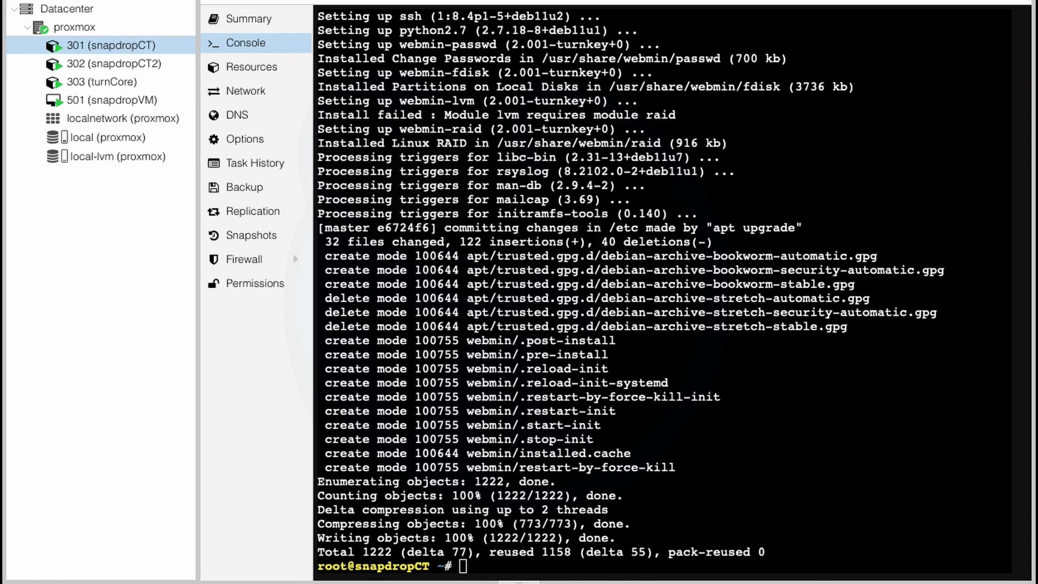
- Install Docker in snapdropCT and confirm systemctl status docker shows active (running)
click(636, 444)
key(ctrl+l)
key(Return)
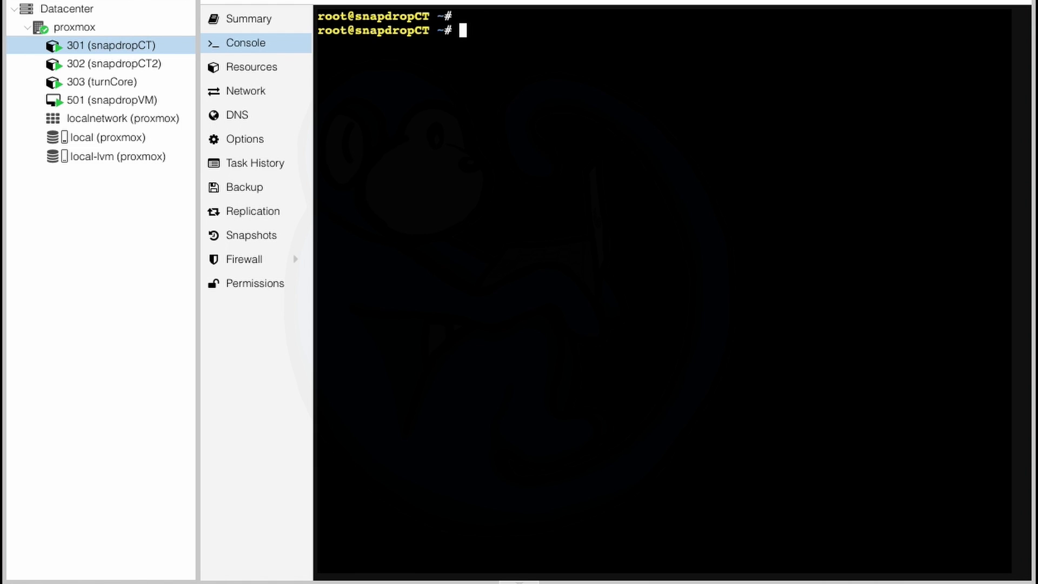
text(apt )
text(install -y )
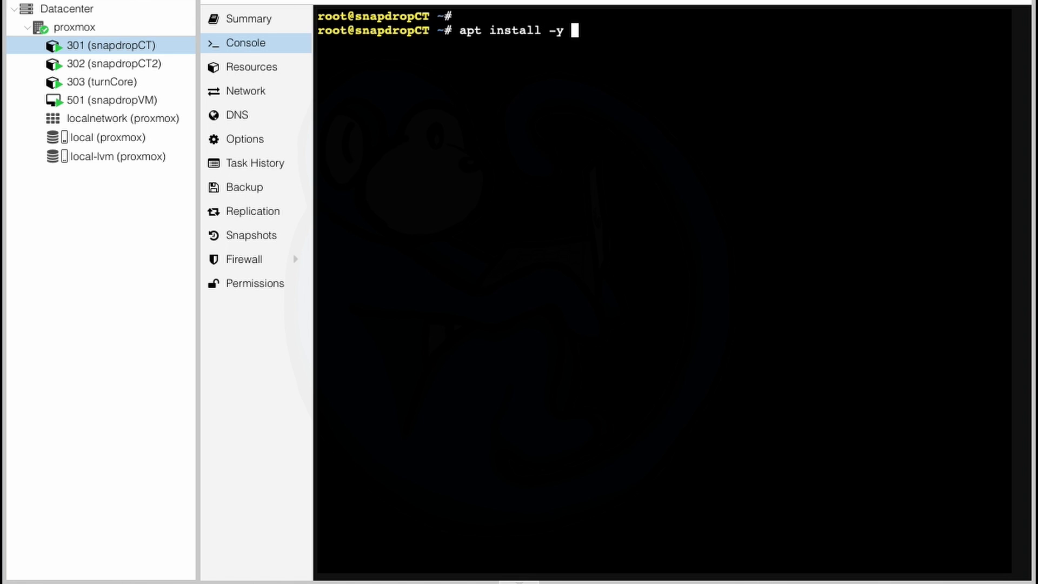
text(docker.io)
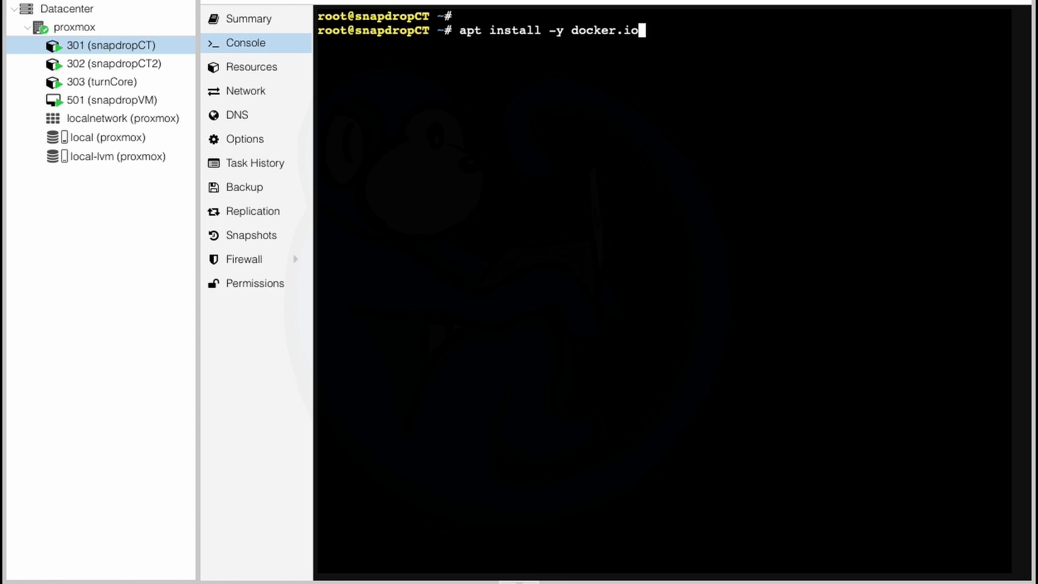
key(Return)
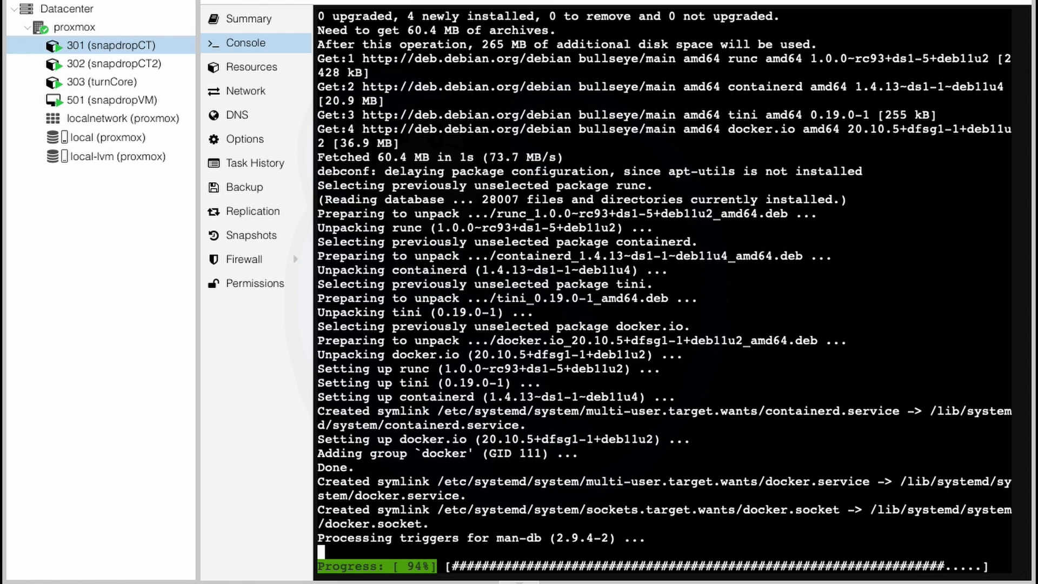
text(s)
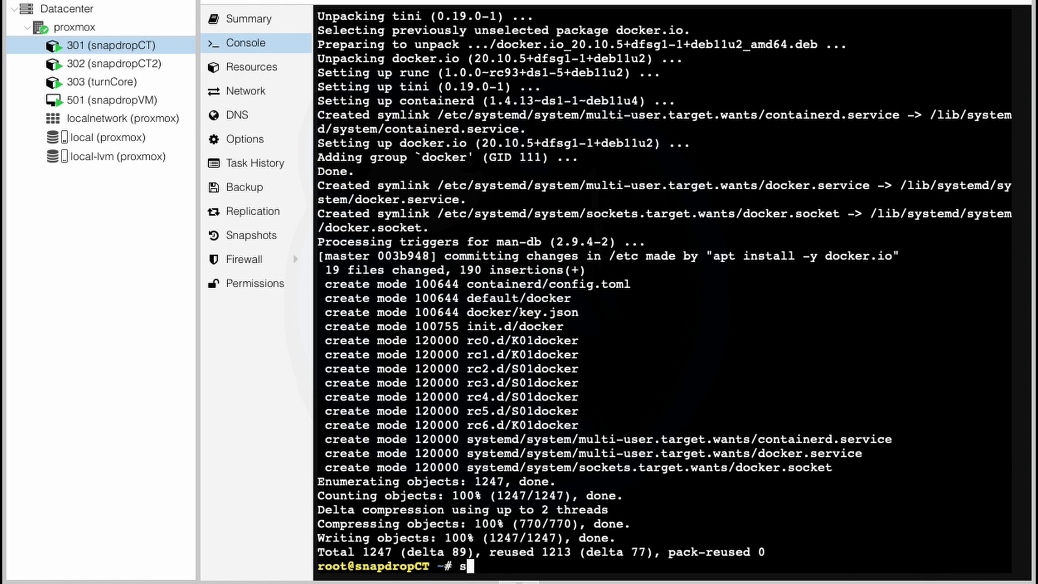
text(ystemctl stat)
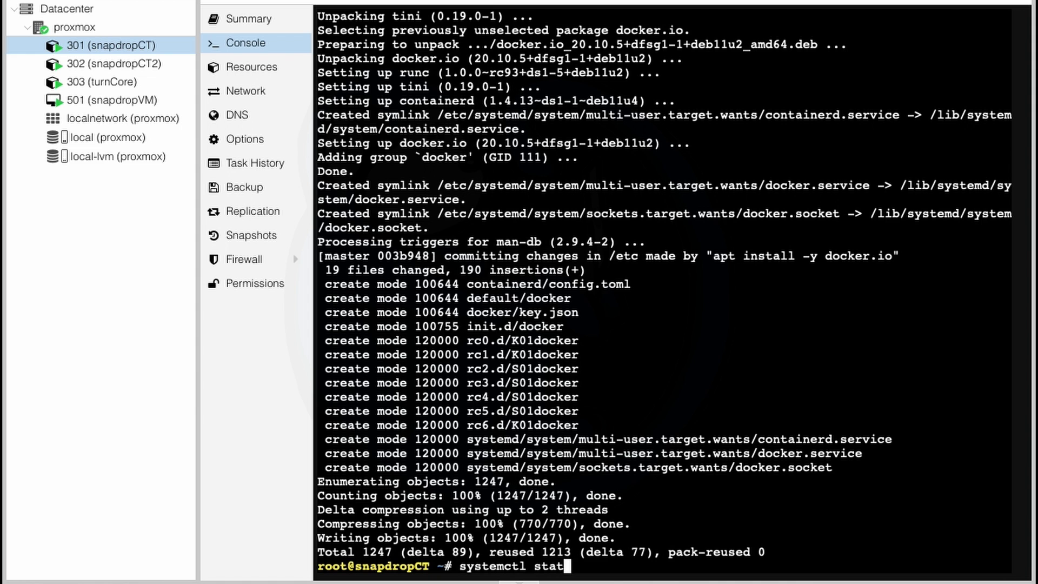
text(us docker)
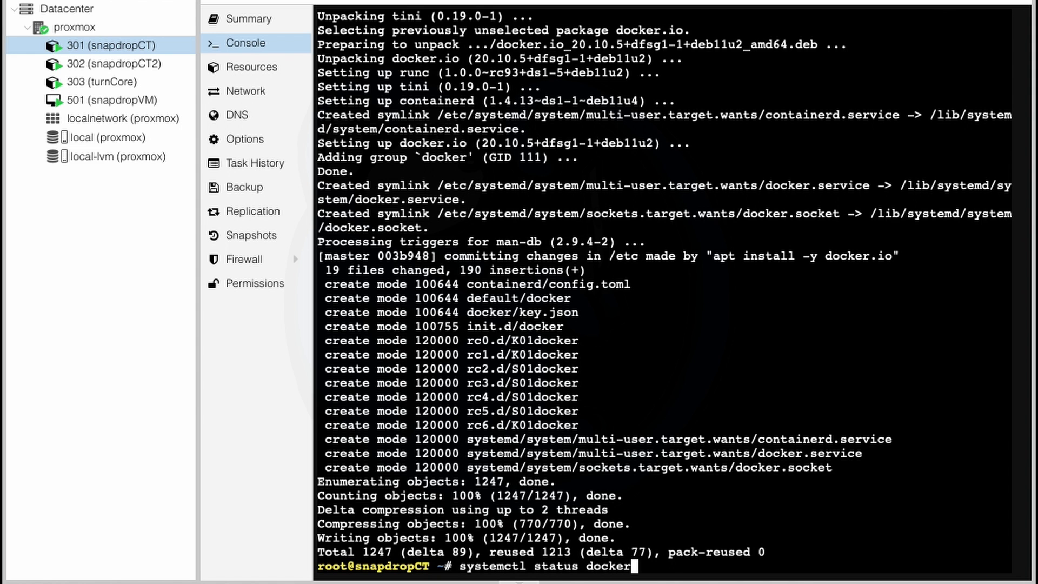
key(Return)
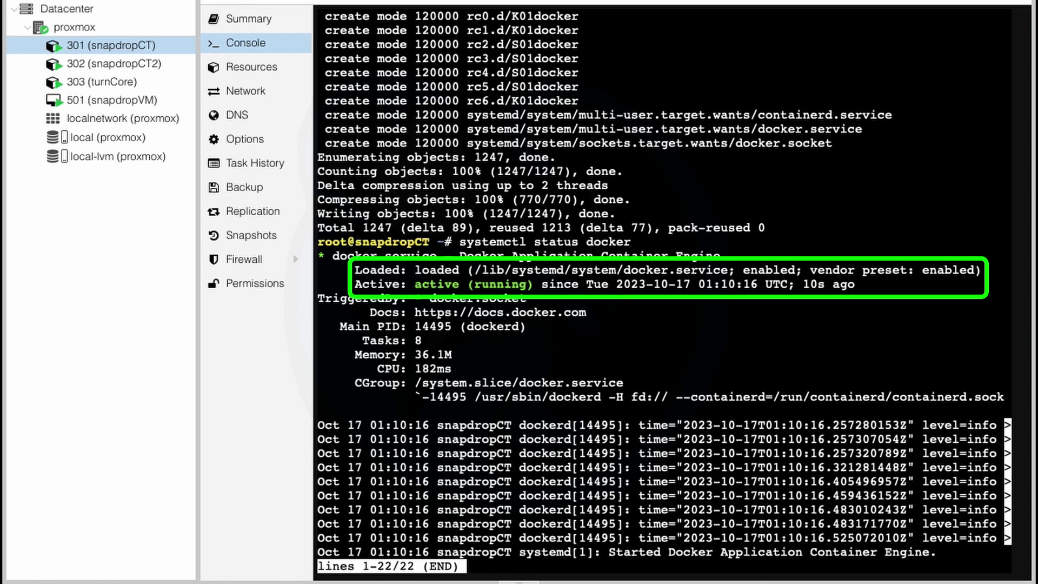
key(q)
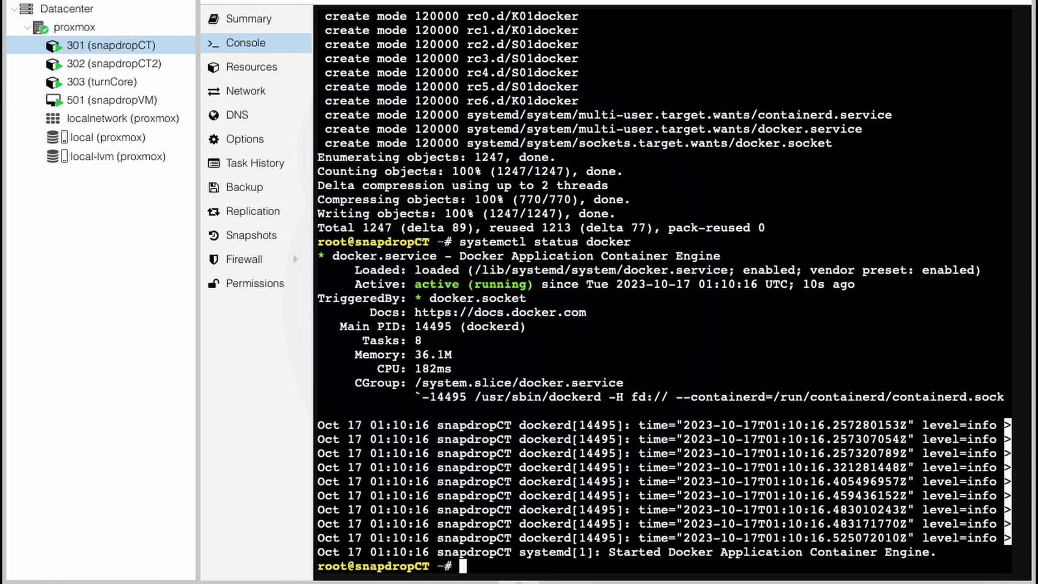
text(docker run )
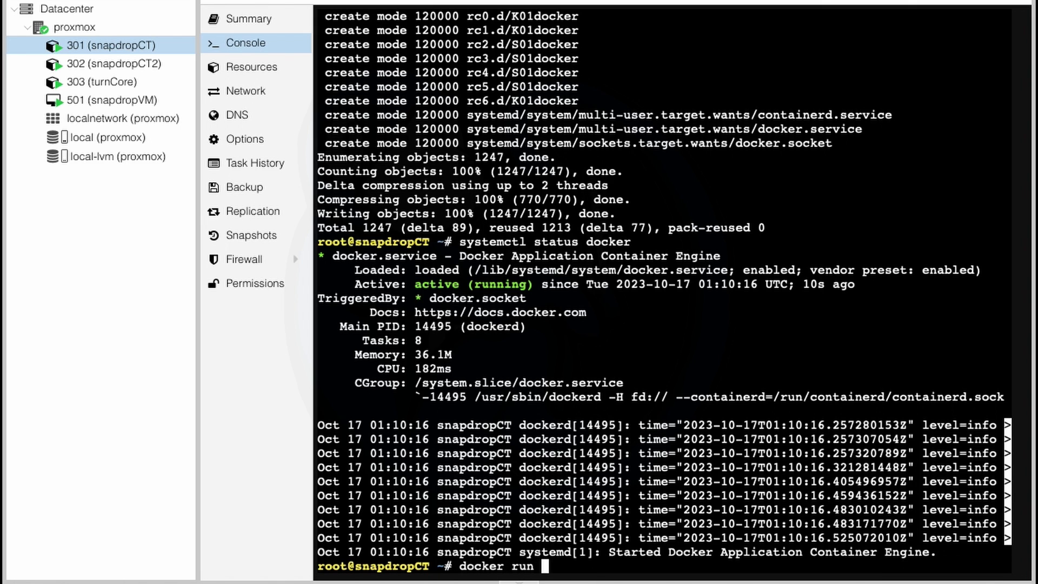
text(hello-world)
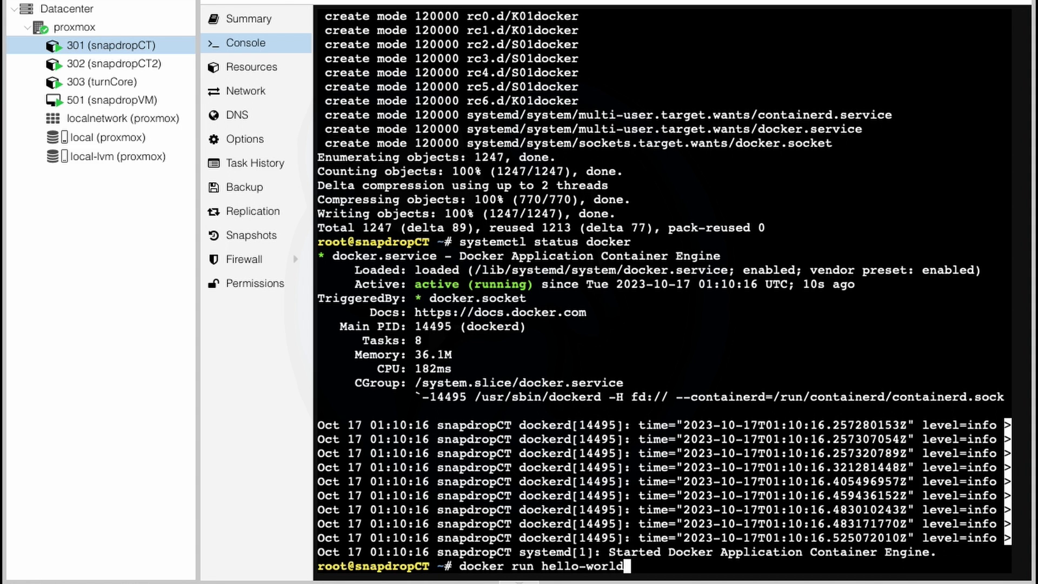
- Run docker run hello-world, see 'Hello from Docker', then discard the partial command and clear the screen
key(Return)
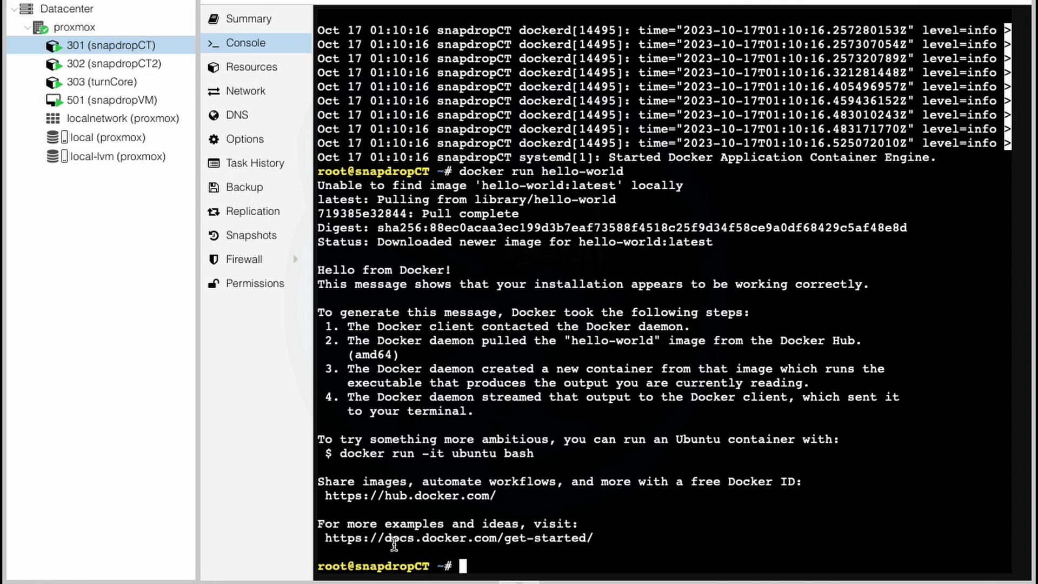
text(do)
text(cker ru)
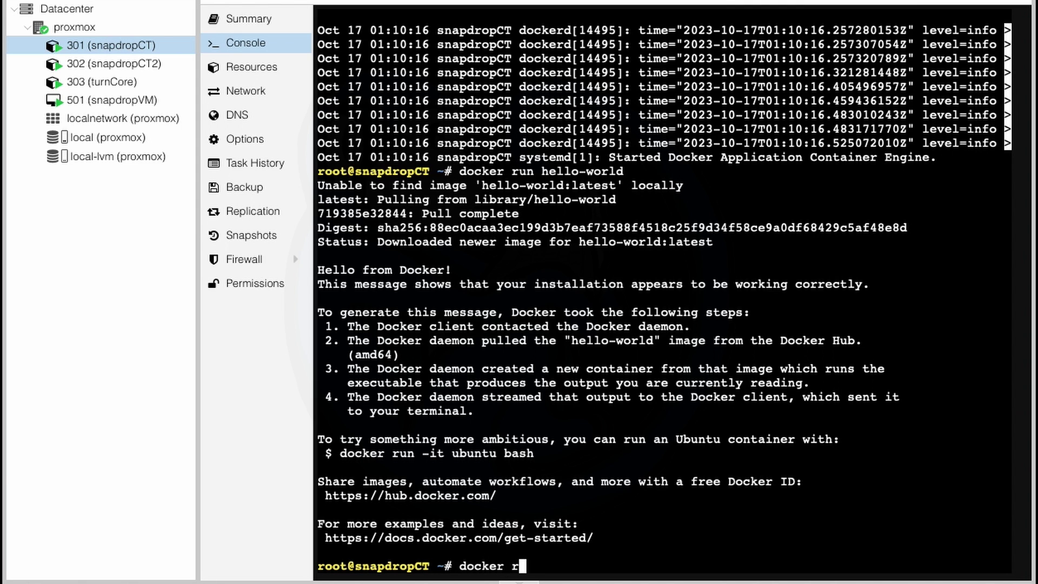
text(n)
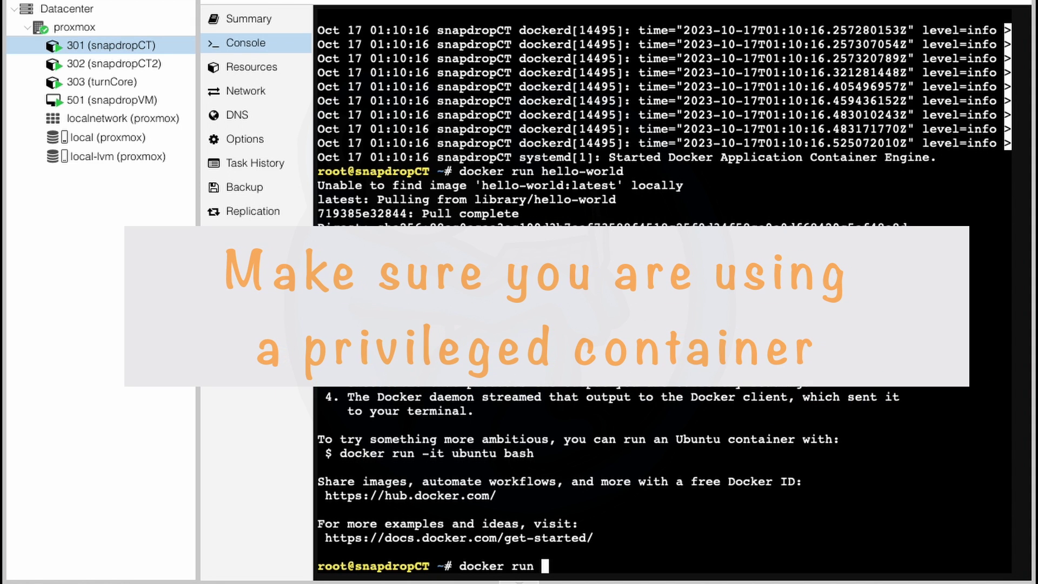
key(ctrl+u)
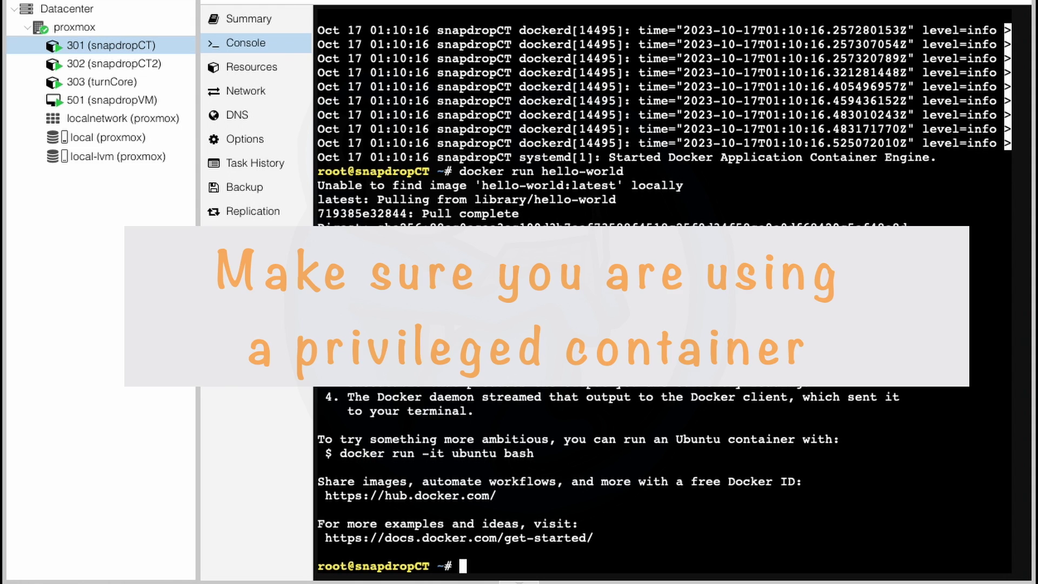
key(ctrl+l)
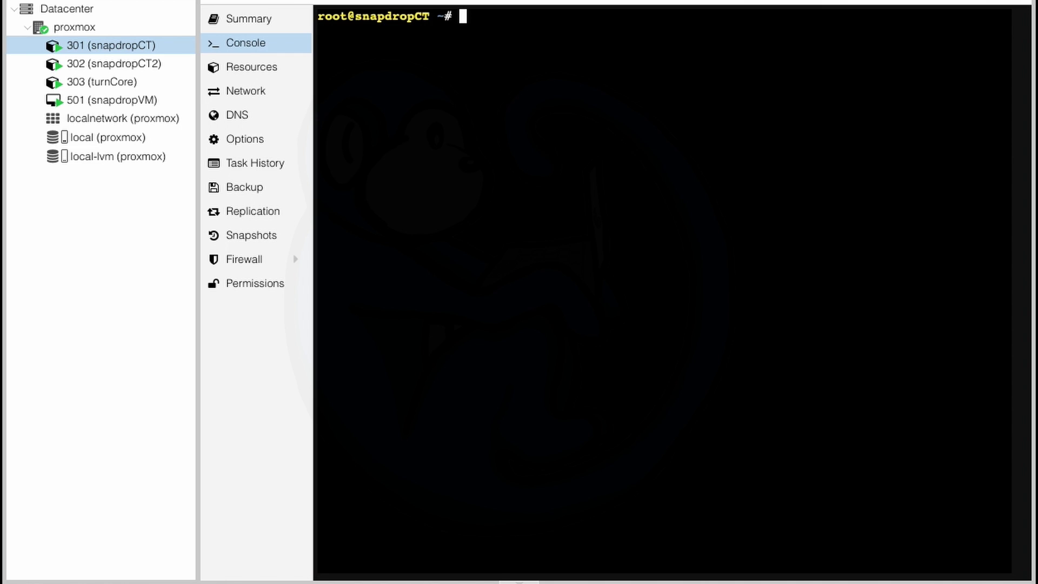
- Start lscr.io/linuxserver/snapdrop:latest as a detached container publishing ports 8082 and 4432
key(Return)
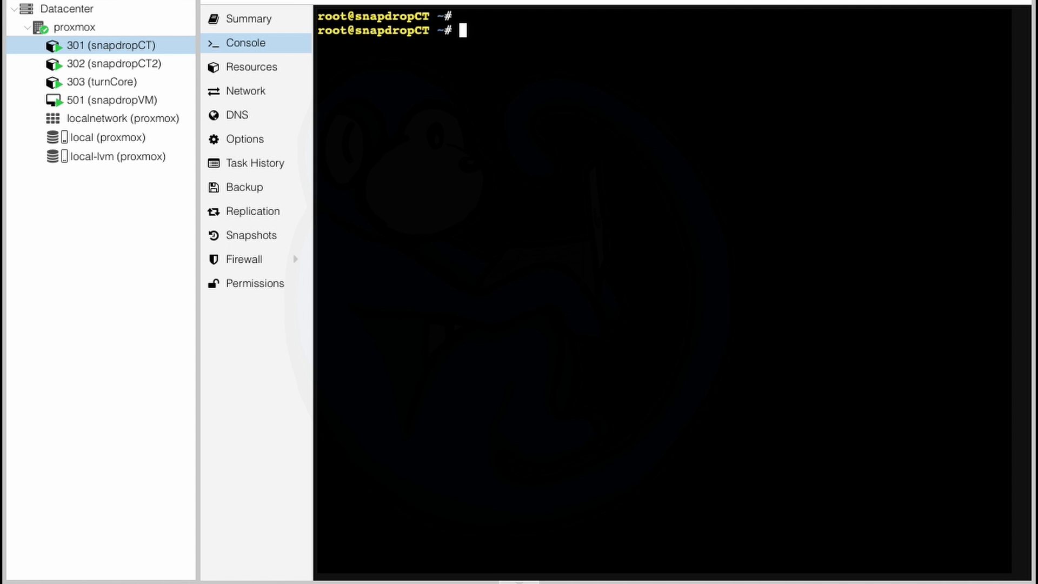
text(docker)
text( run -d )
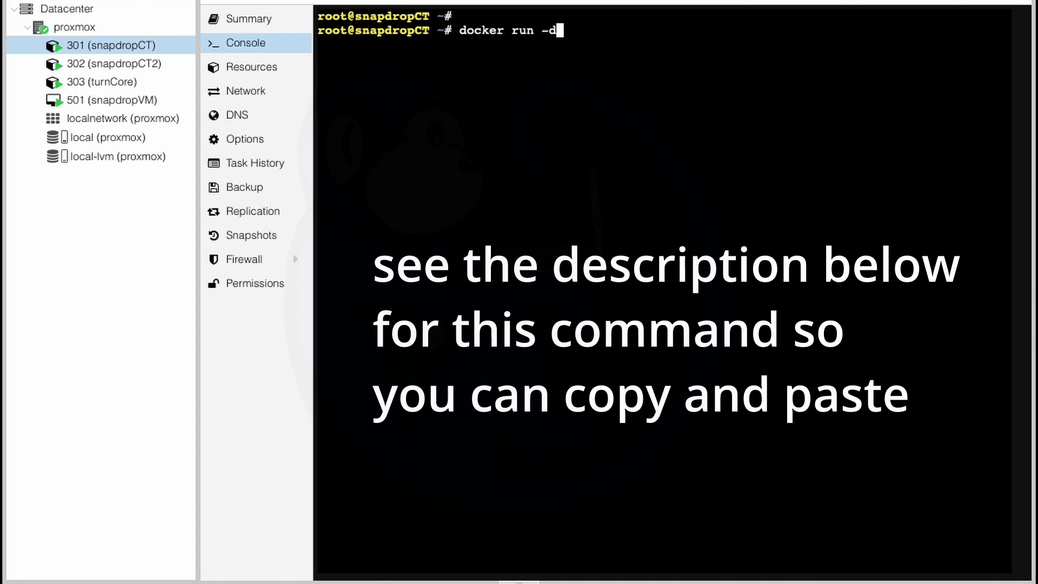
text(--name)
text(=snapdro)
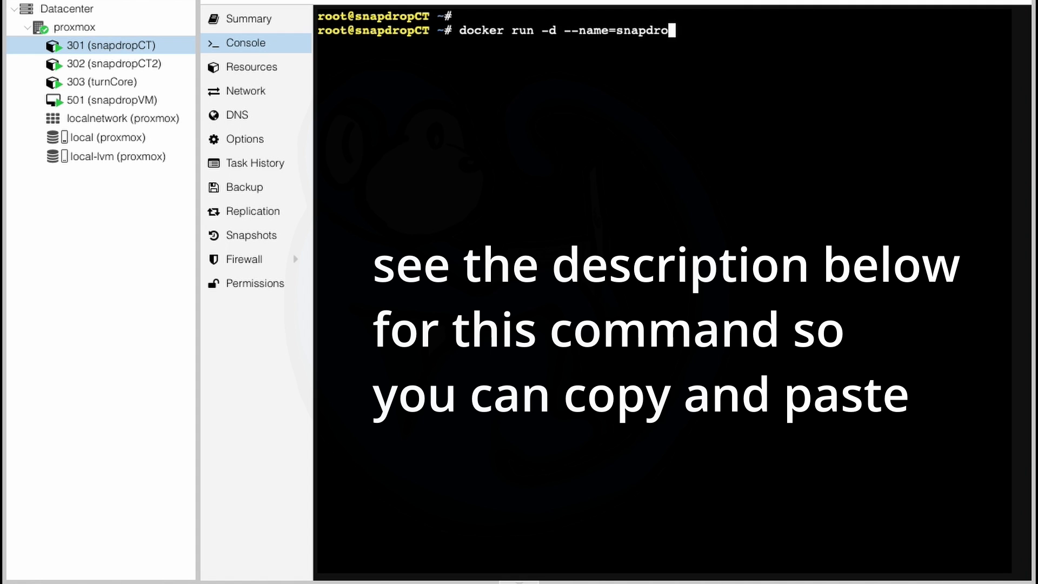
text(p -p)
text( 8082)
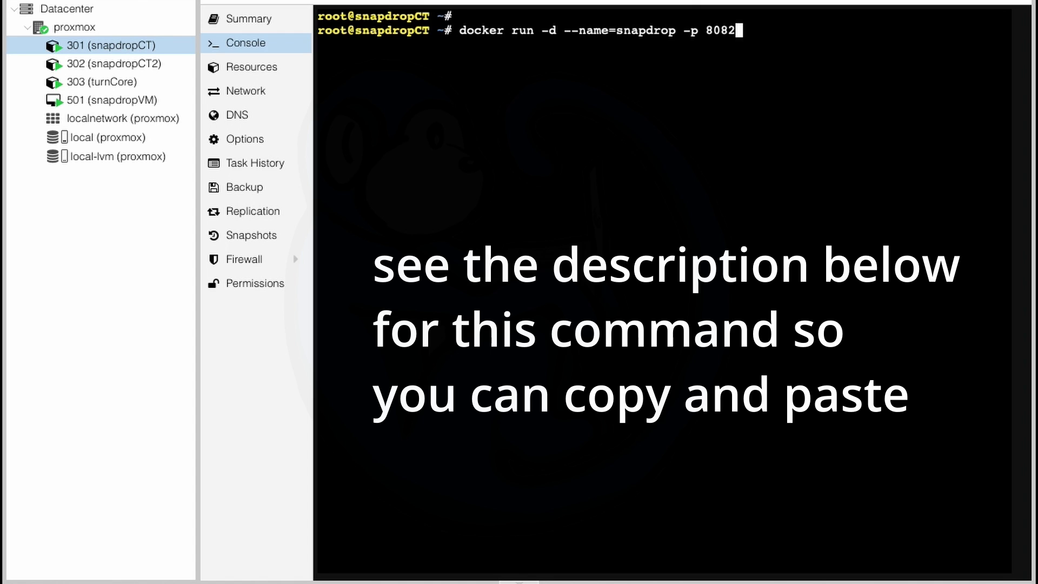
text(:80 -)
text(p 4432:)
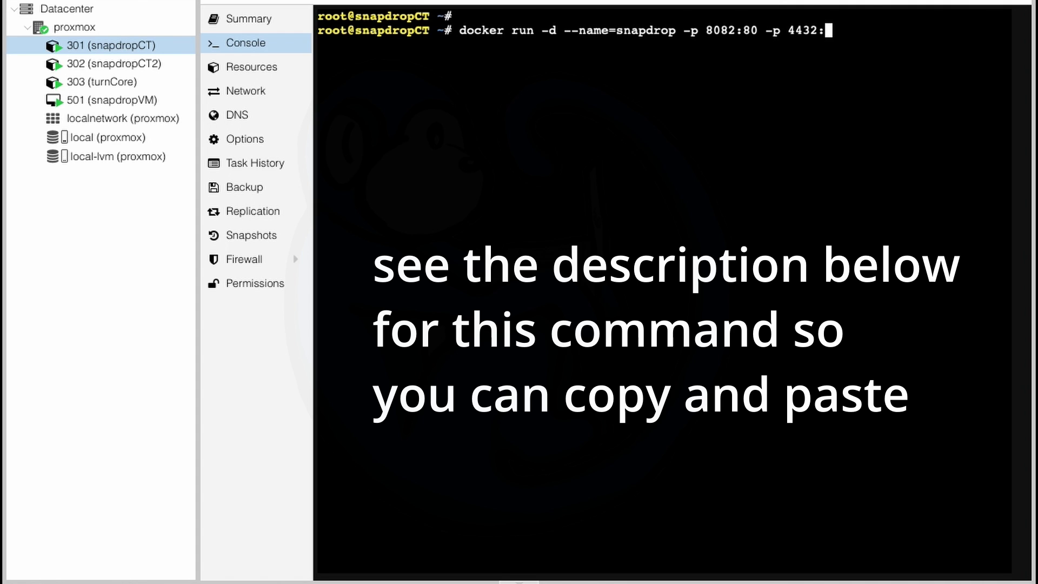
text(44)
text(3 -v /)
text(root/)
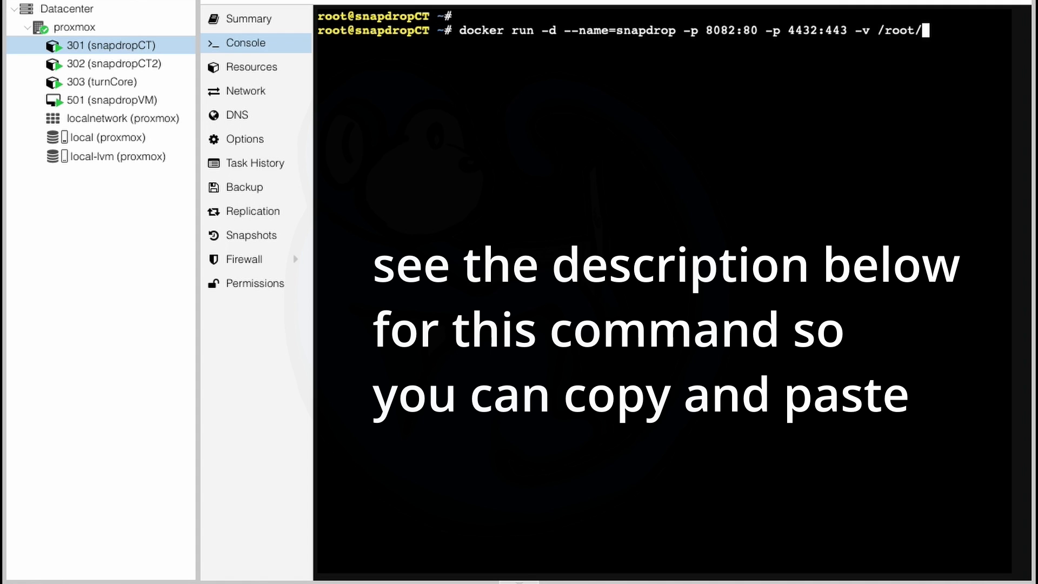
text(snapdr)
text(op:/config)
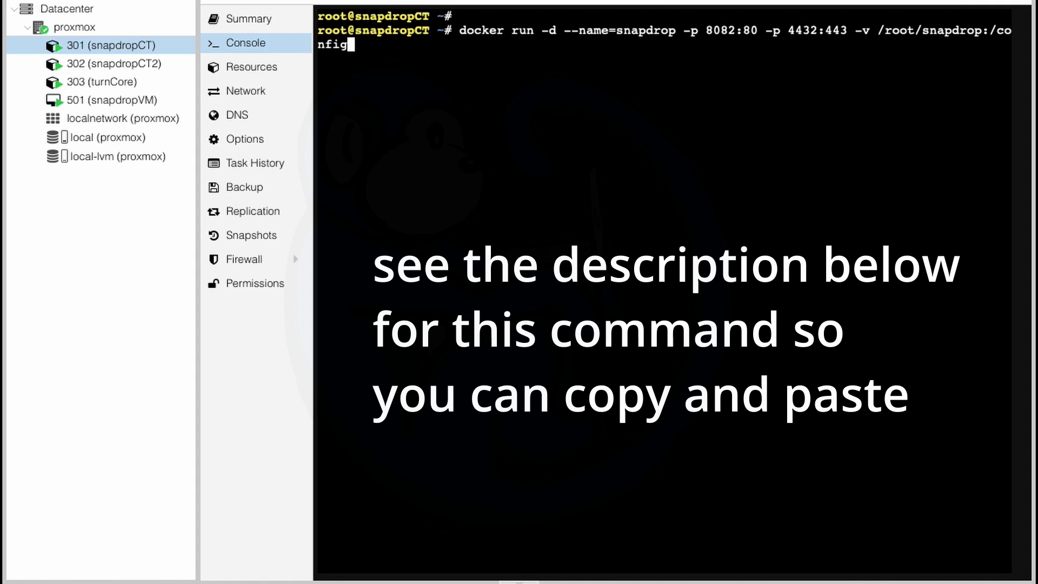
text( --re)
text(start unless)
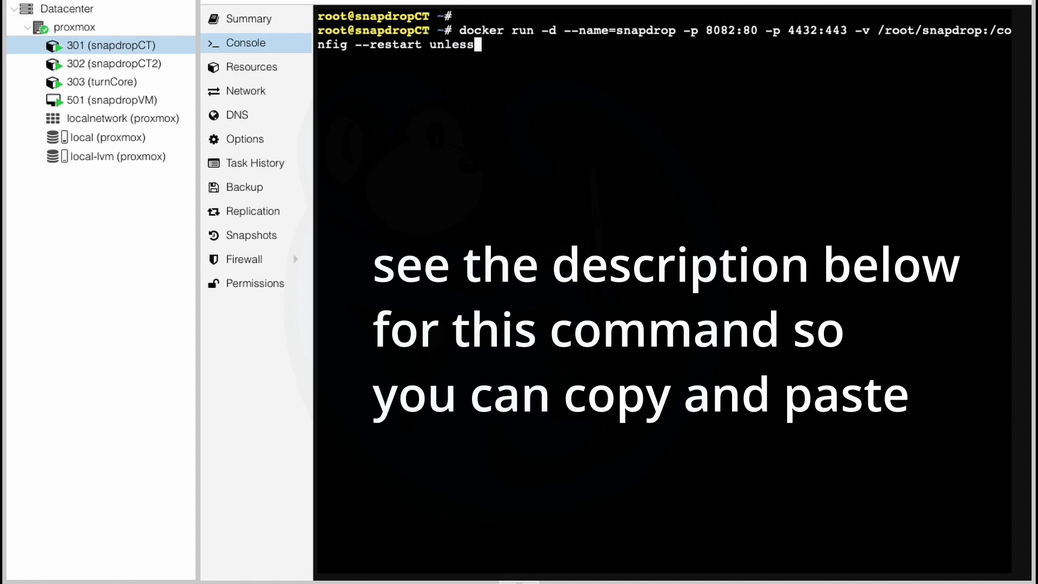
text(-st)
text(opped)
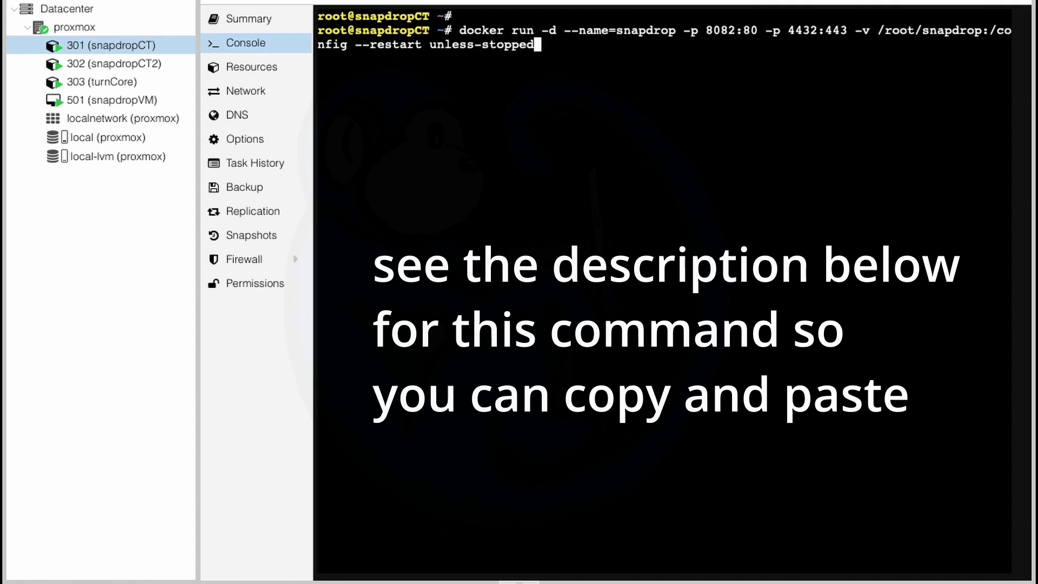
text( ls)
text(cr.io/linu)
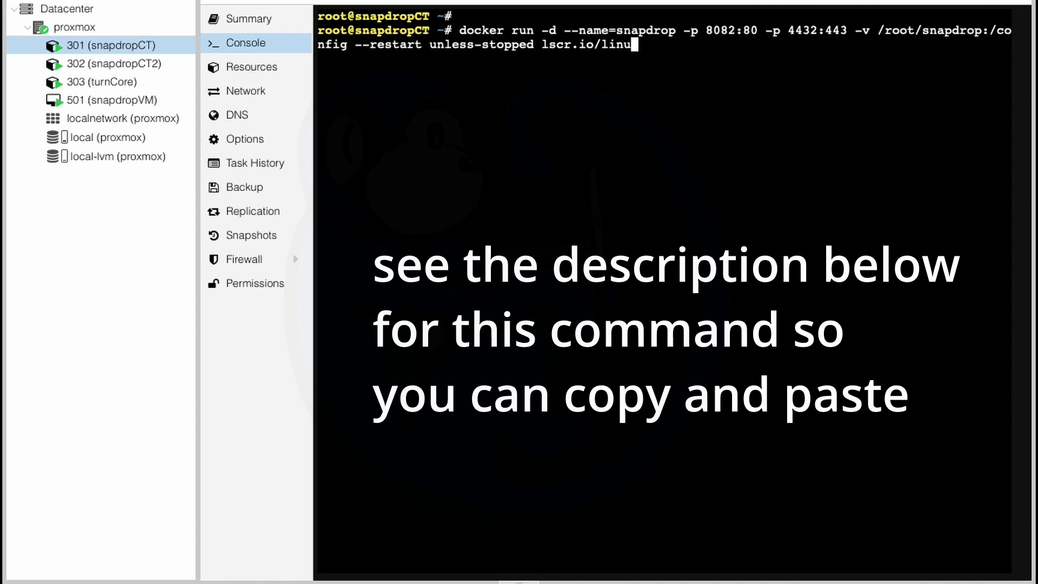
text(xserver/sn)
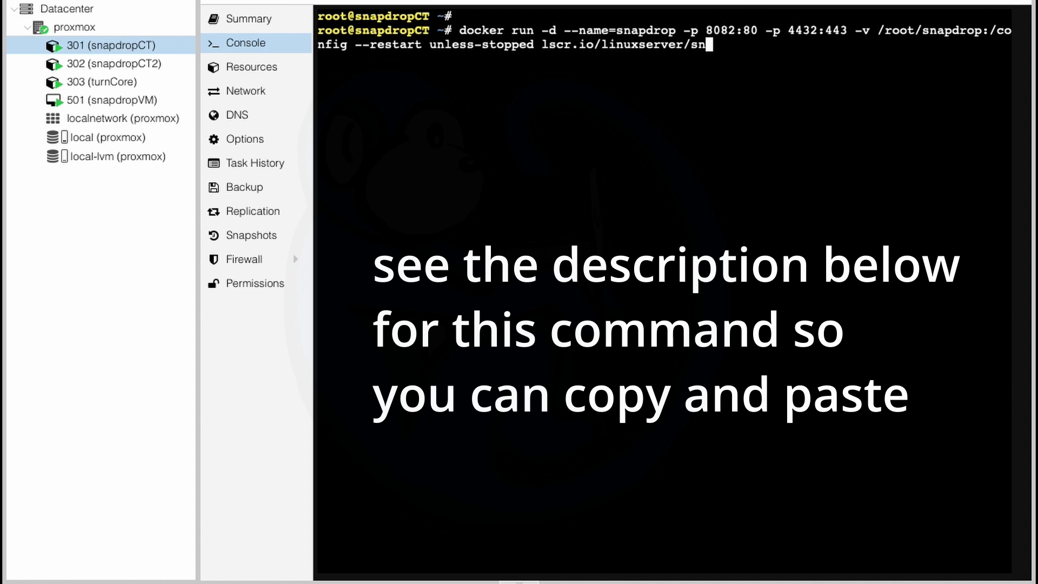
text(apdrop:lat)
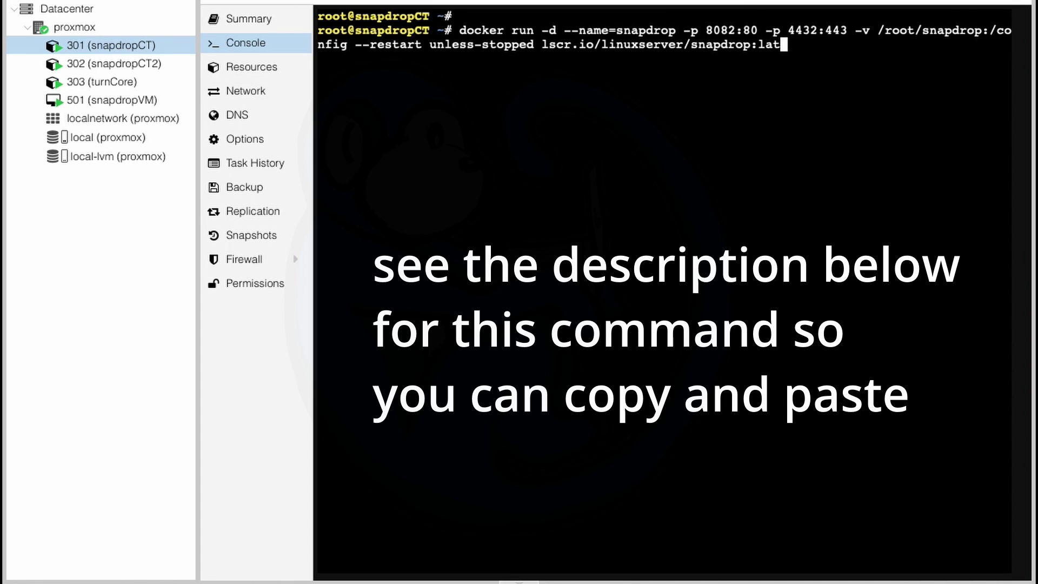
text(est)
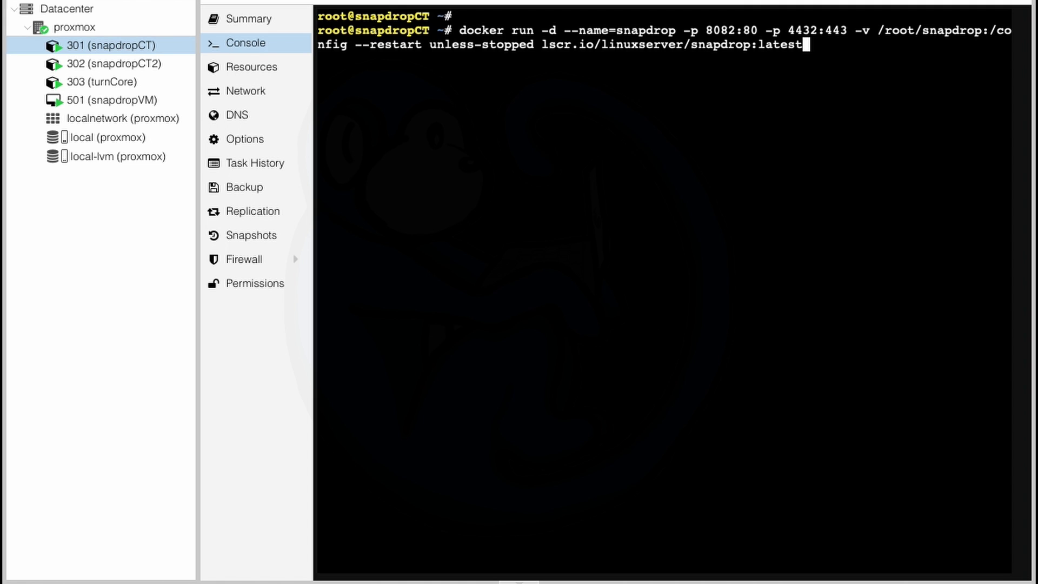
key(Return)
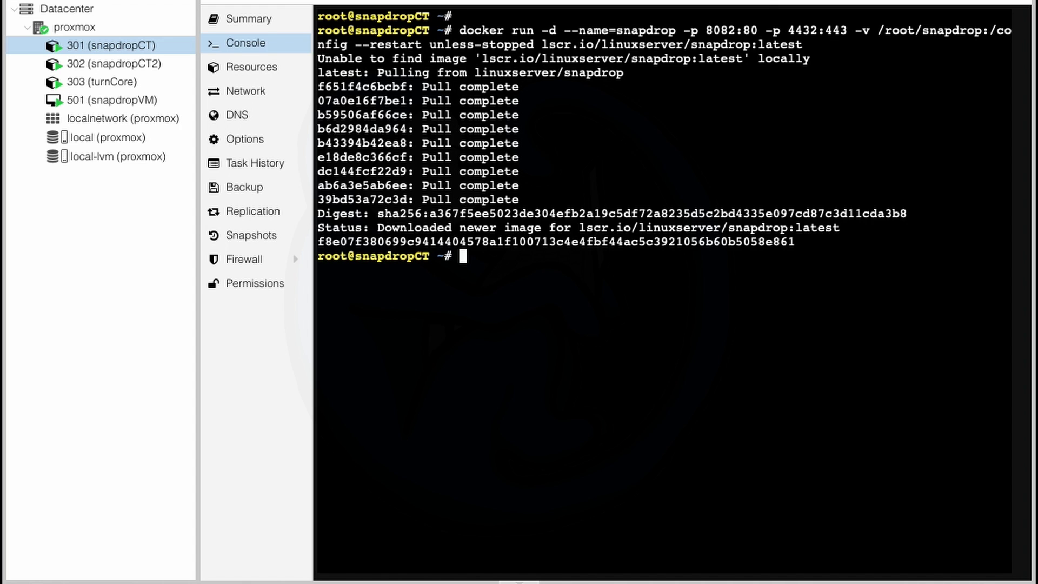
- After the image pull finishes, run ip -br a to show the address 192.168.1.177
key(Return)
text(i)
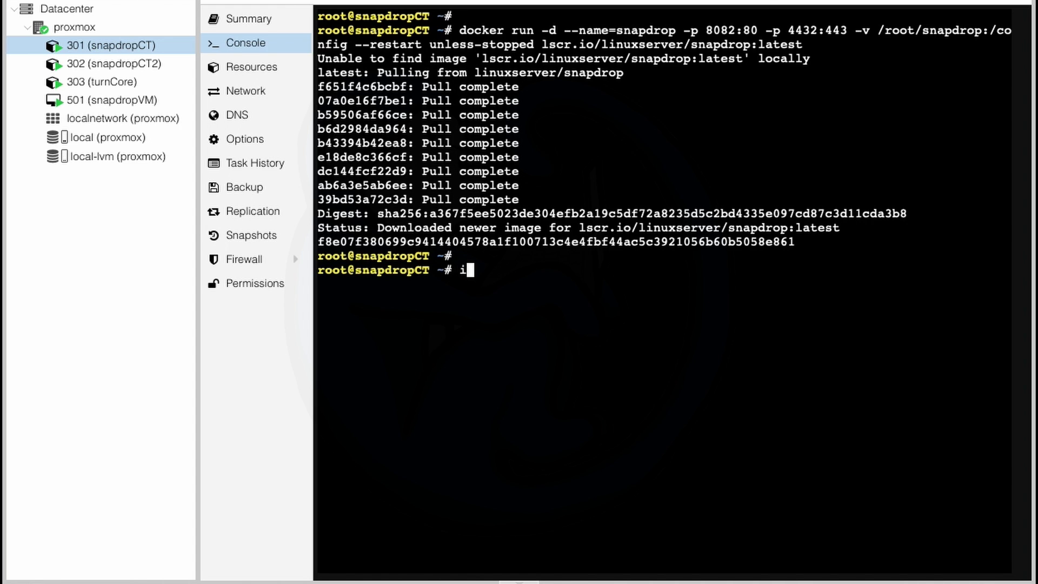
text(p -b)
key(BackSpace)
key(BackSpace)
text(-b)
text(r a)
key(Return)
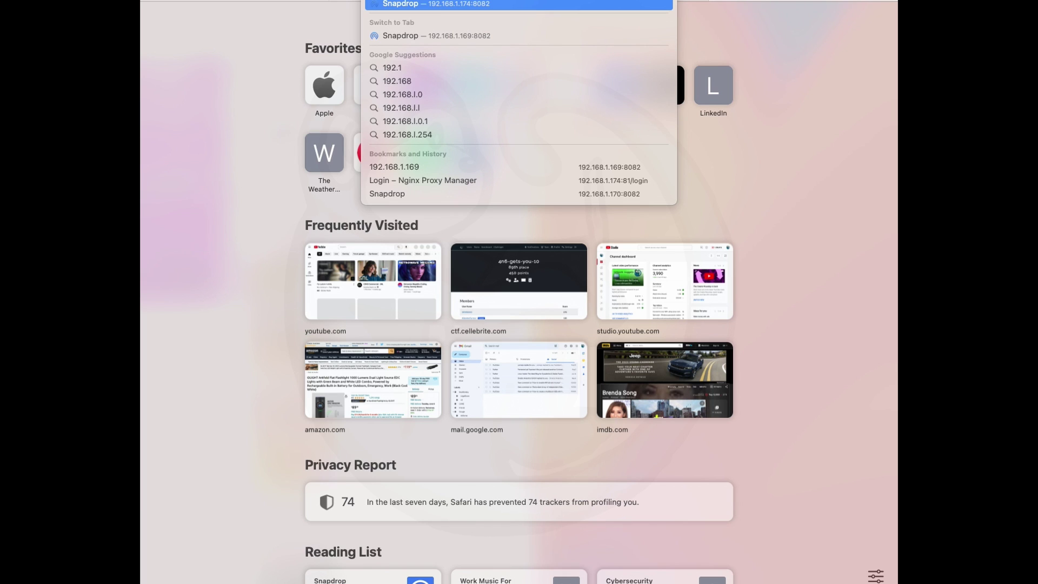
text(68.1.17)
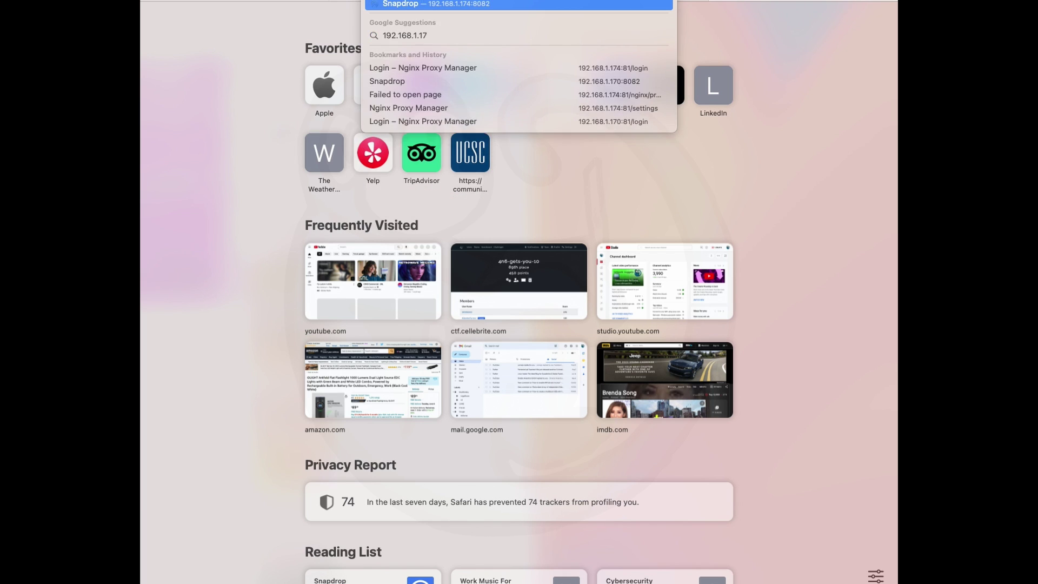
text(7:)
- Load 192.168.1.177:8082 in Safari to reach Snapdrop
key(Return)
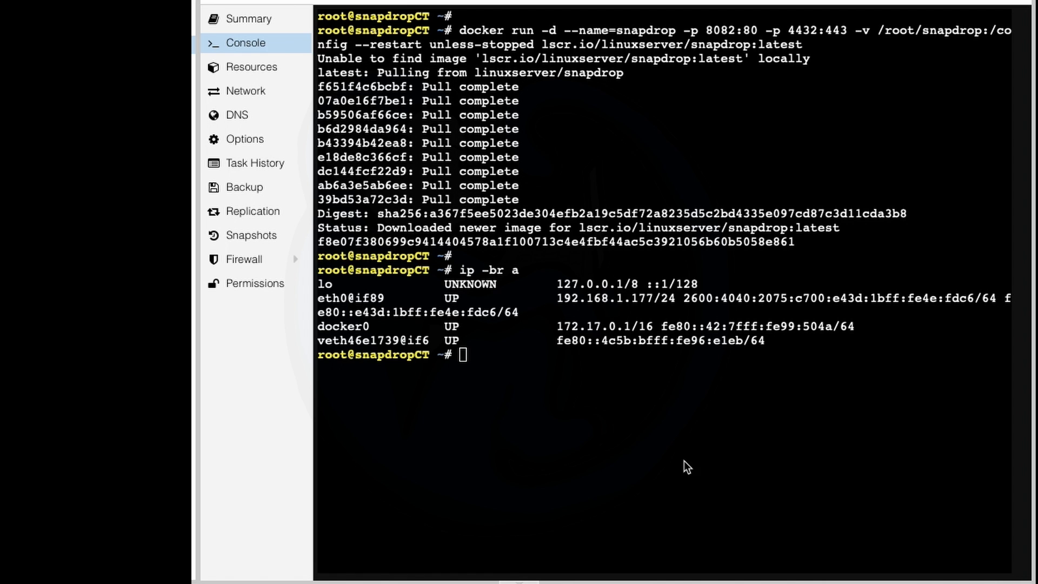
- List the home directory, then change into the snapdrop folder and list its contents
click(738, 438)
text(ls)
key(Return)
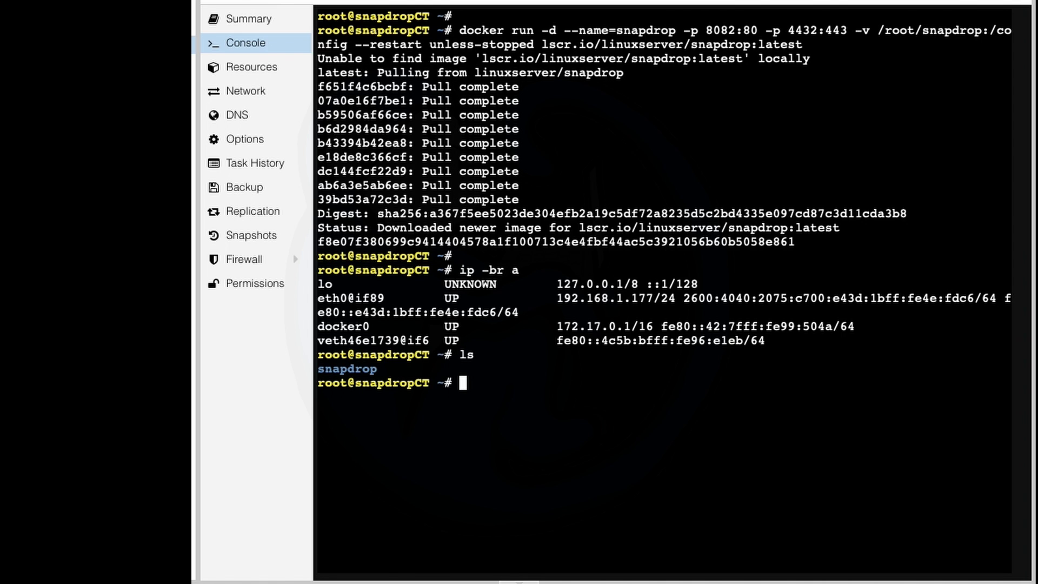
text(cd sn)
text(ap)
key(Tab)
key(Return)
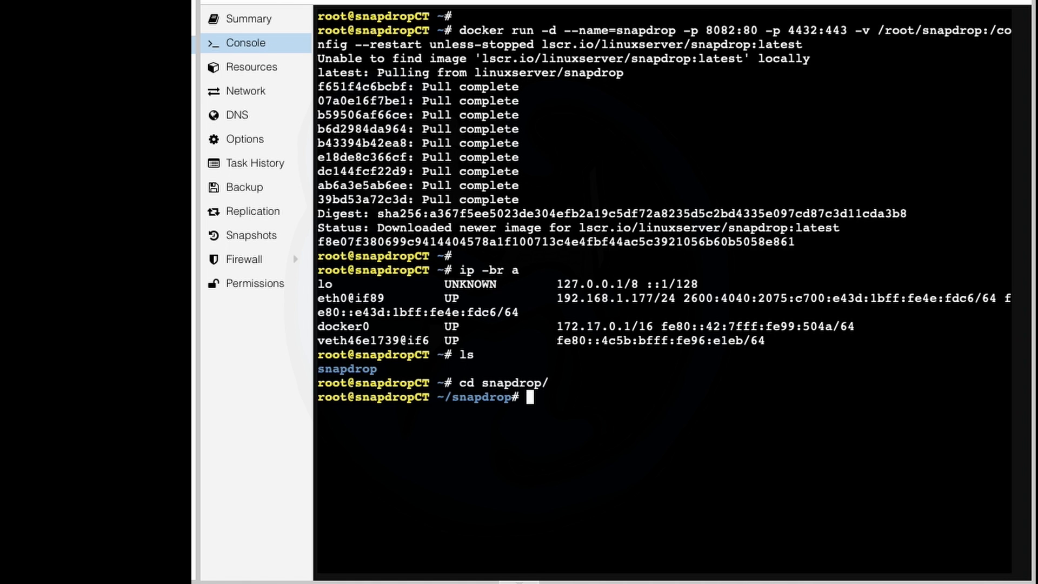
text(ls)
key(Return)
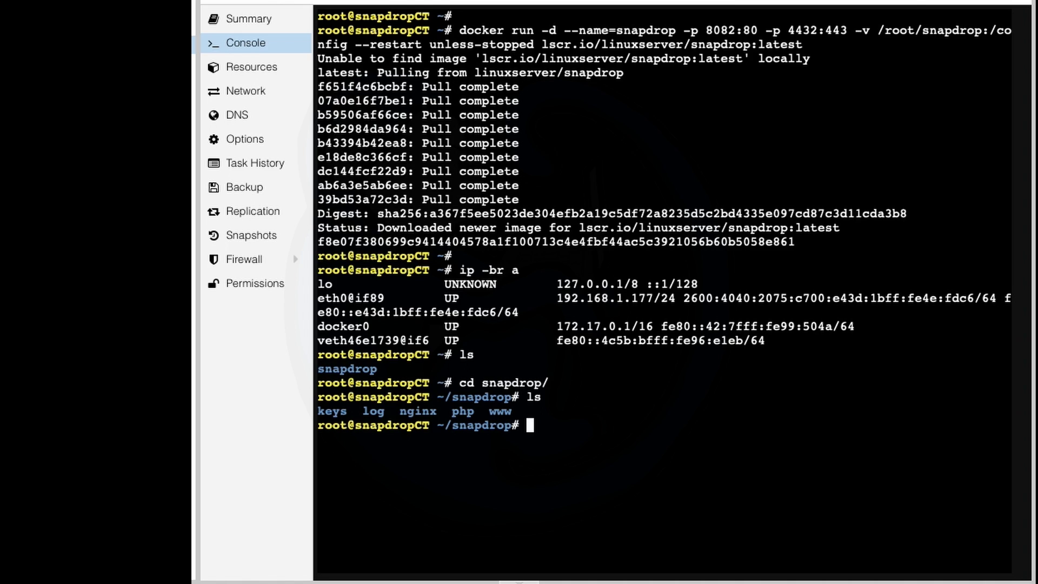
- Clear the screen and enter the vi command for nginx/site-confs/default.conf
key(ctrl+l)
key(Return)
text(i)
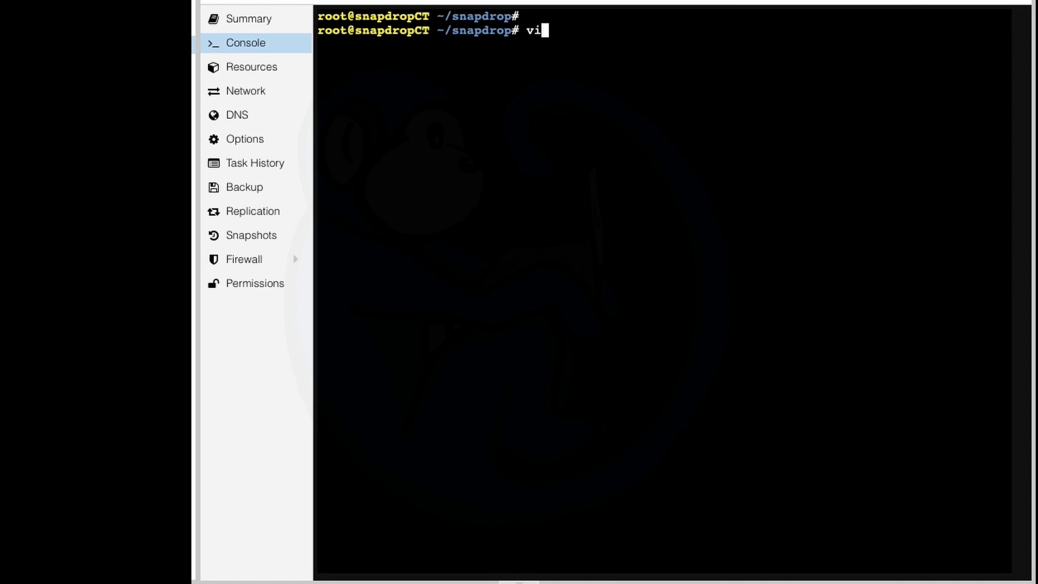
text( nginx/)
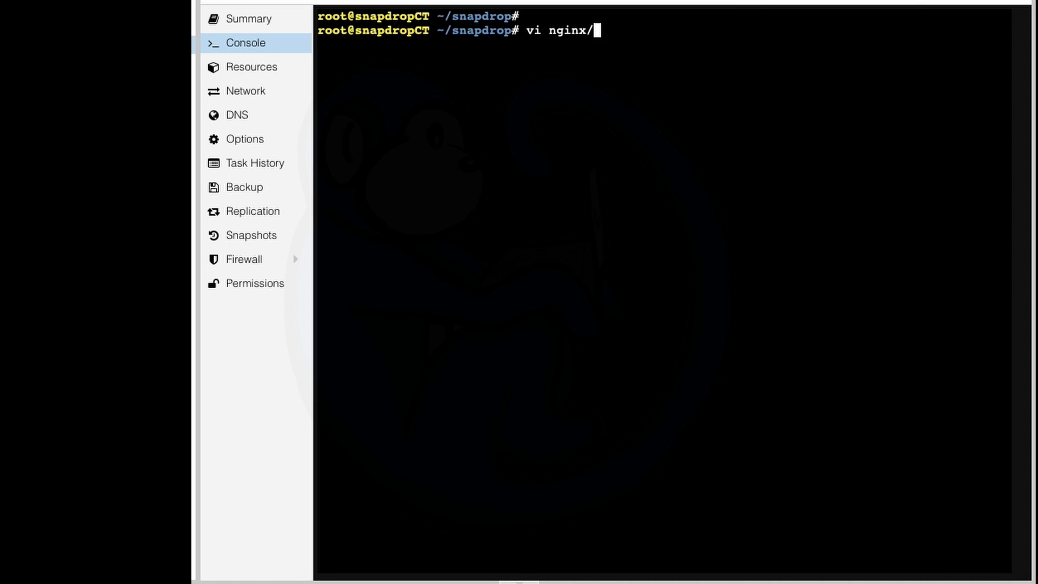
text(/s)
key(Tab)
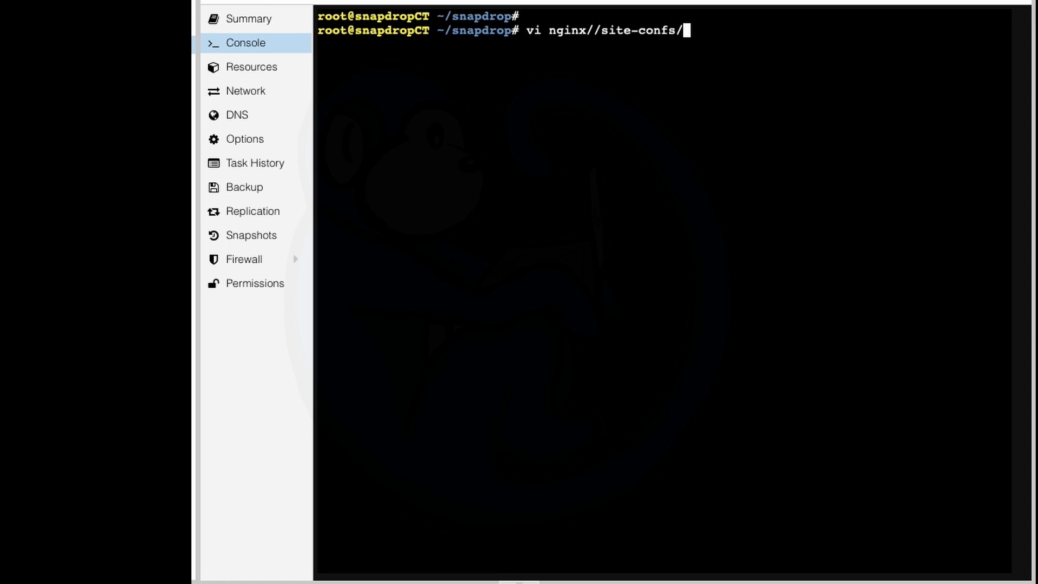
text(de)
key(Tab)
- In vi, replace X-Forwarded-for's $remote_addr with "0.0.0.0" and save with :wq
key(Return)
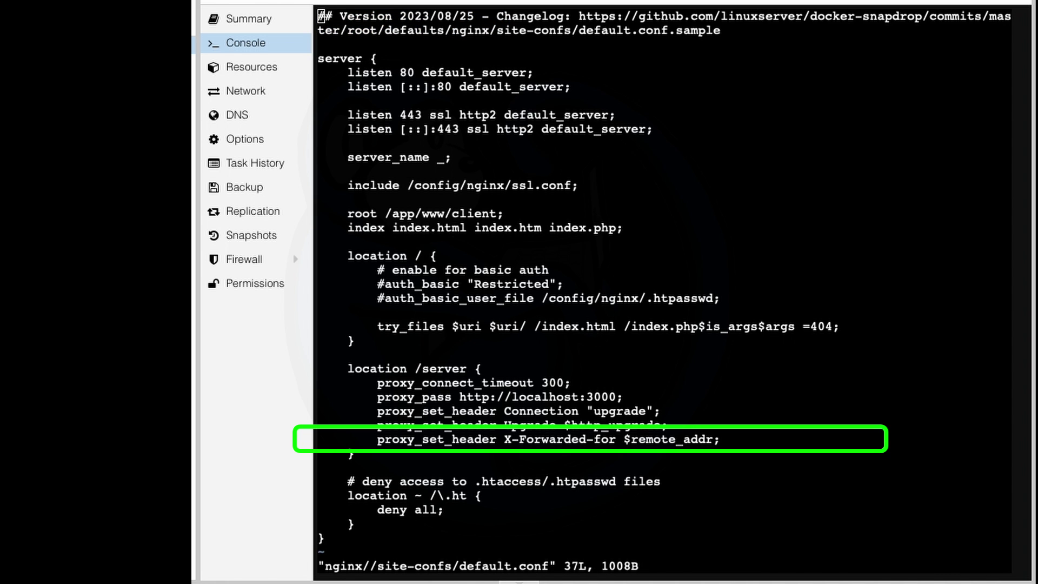
text(/)
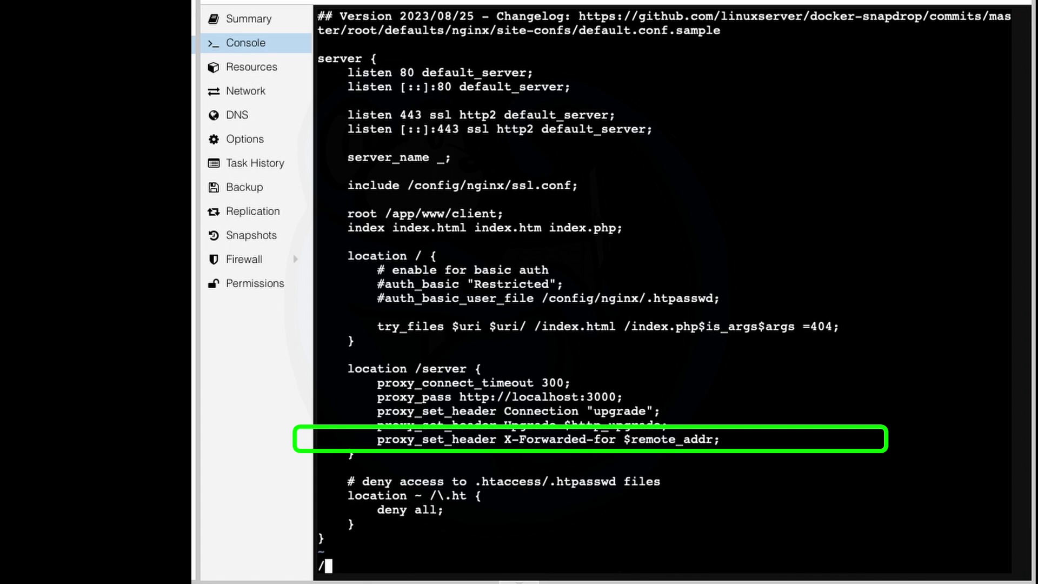
text(remote)
key(Return)
text(hct;")
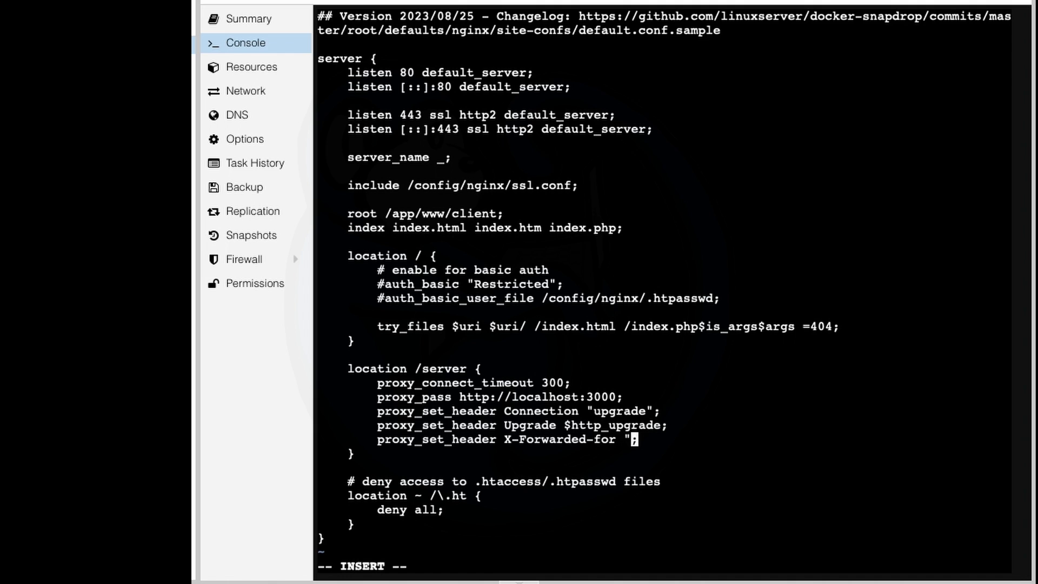
text(0.0.0.0")
key(Escape)
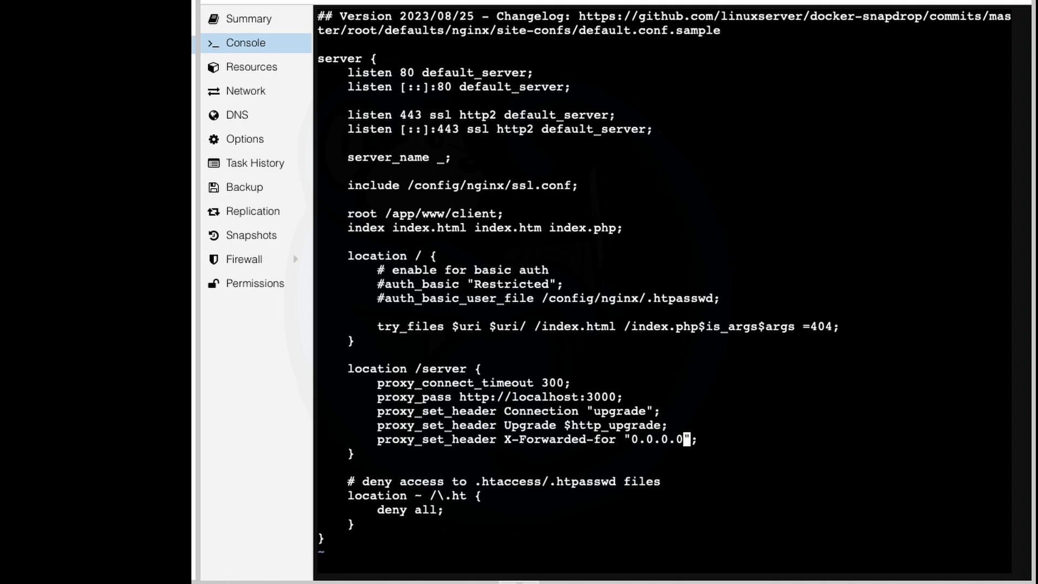
text(:w)
text(q)
key(Return)
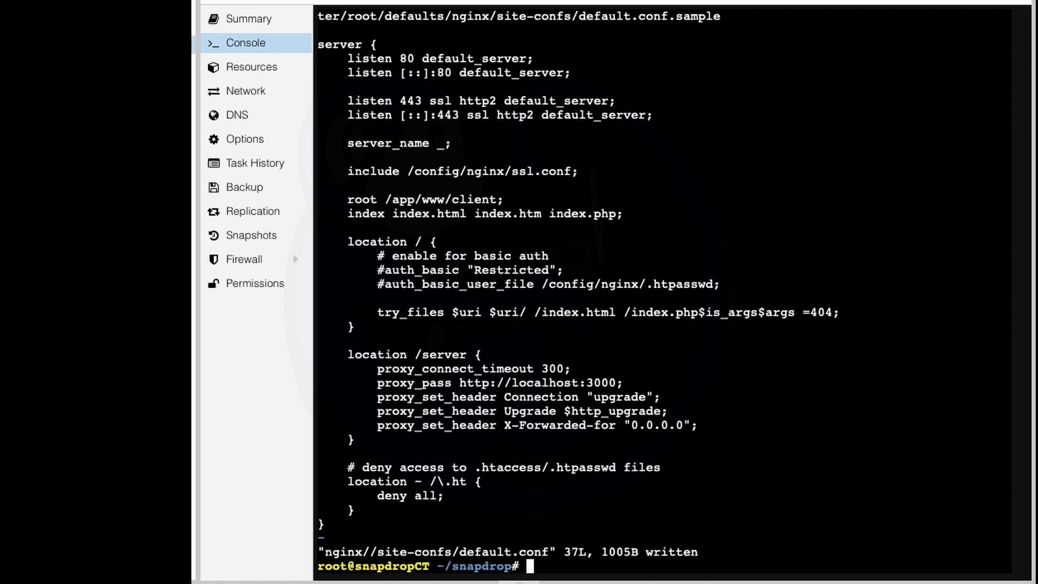
text(docker re)
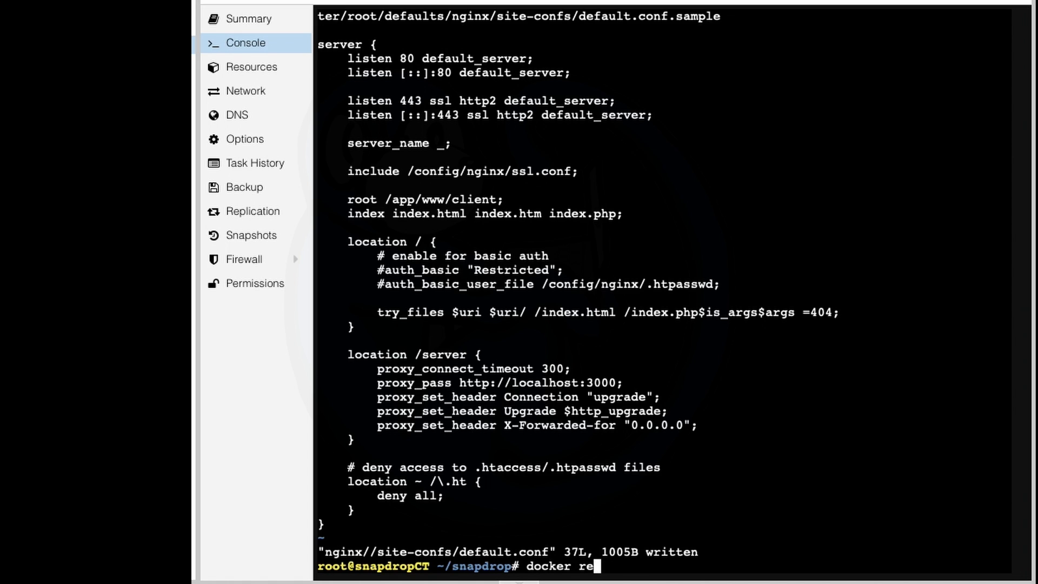
text(start snapdrop)
- Run docker restart snapdrop to apply the edited nginx config
key(Return)
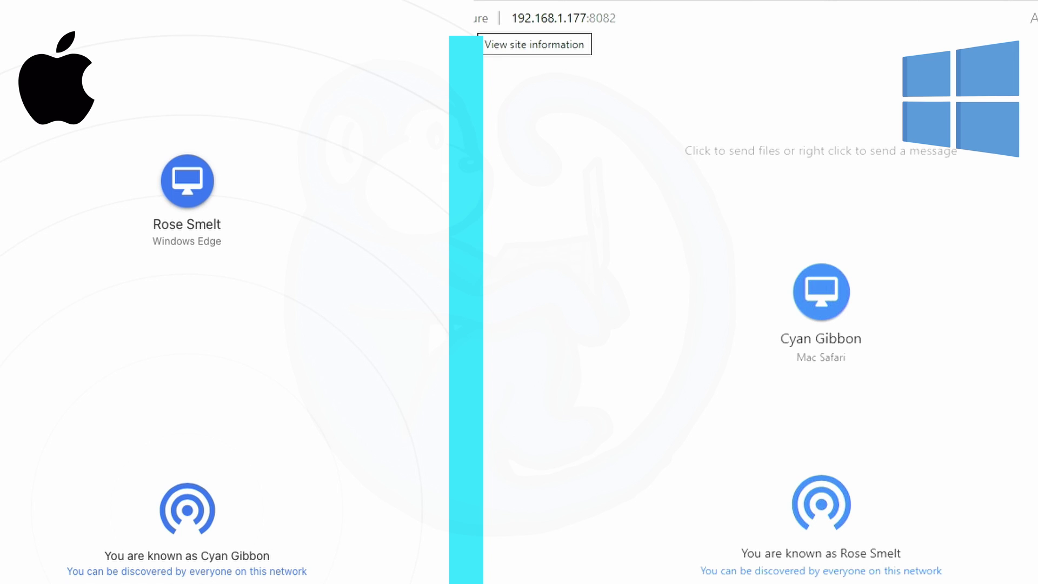
- Send dinosaurs1.png from Windows to Cyan Gibbon, then save and allow the download on the Mac
click(836, 301)
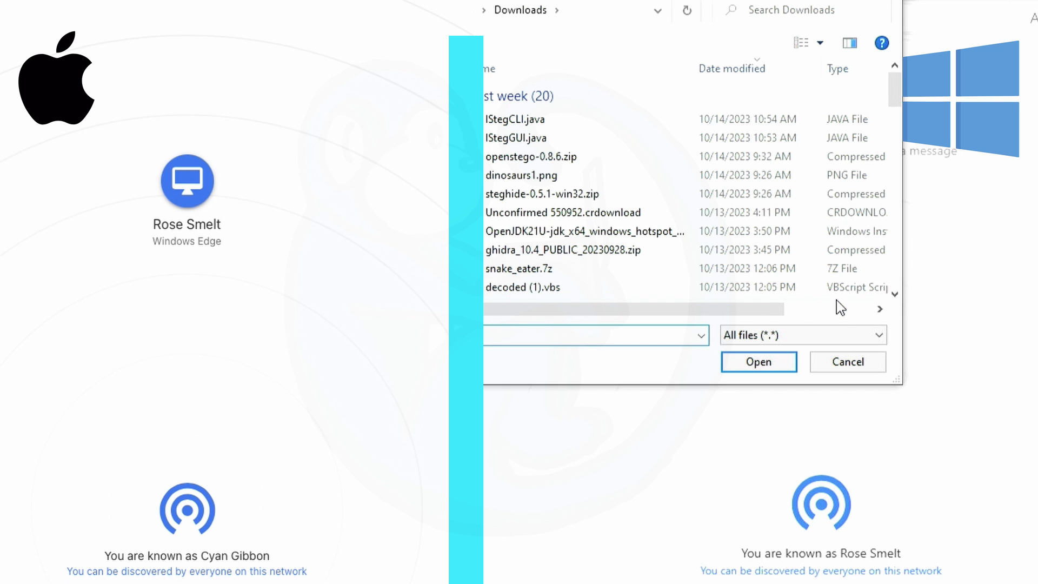
double_click(537, 176)
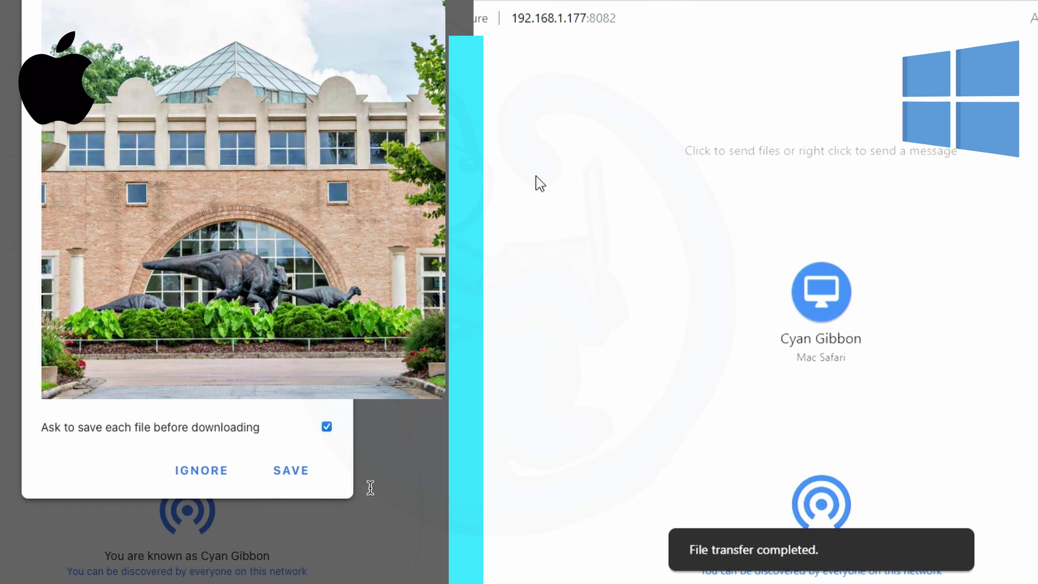
click(294, 473)
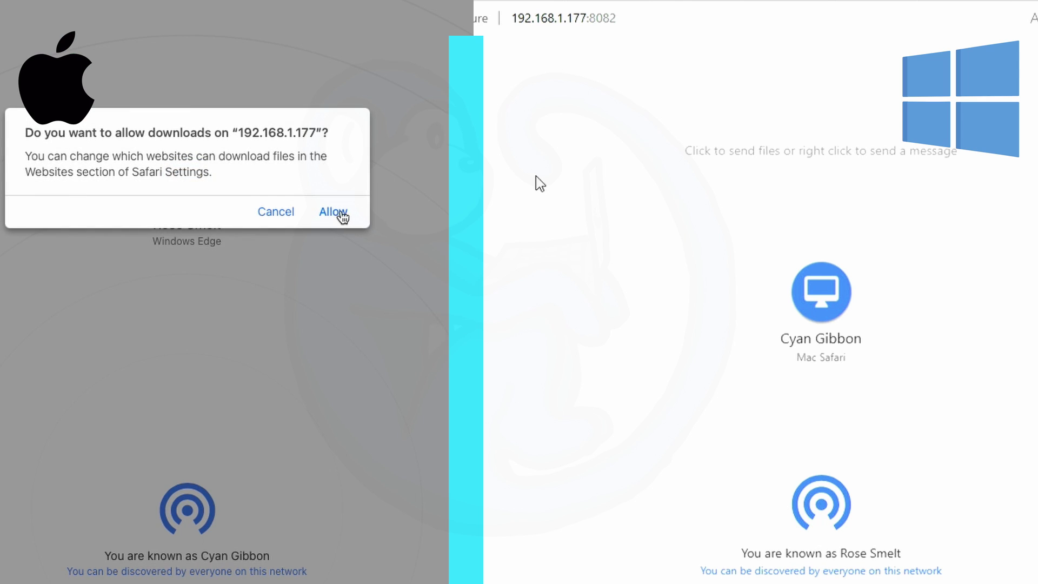
click(339, 213)
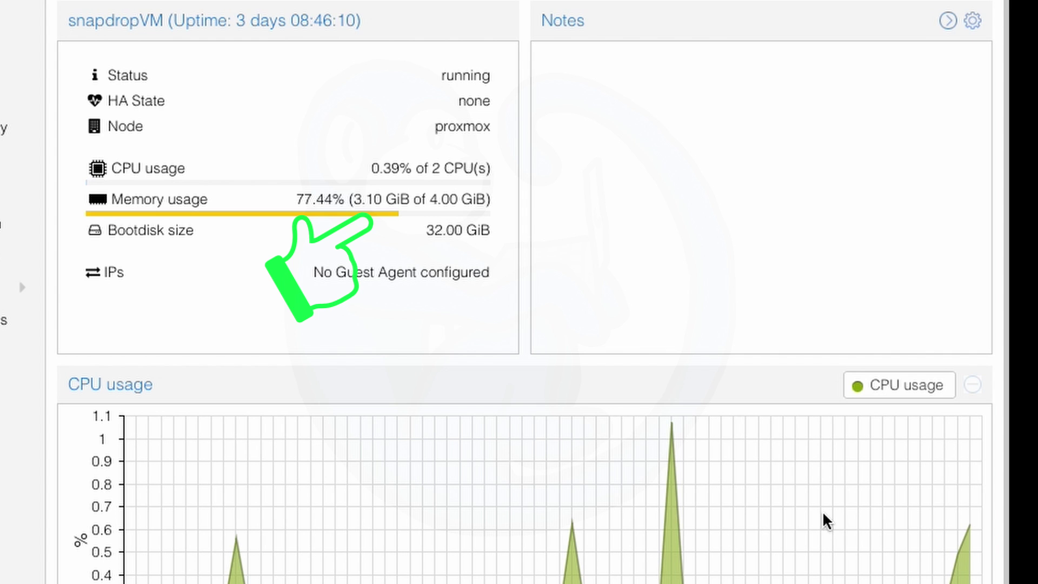
scroll(825, 521, down, 10)
scroll(825, 520, down, 3)
scroll(825, 521, up, 13)
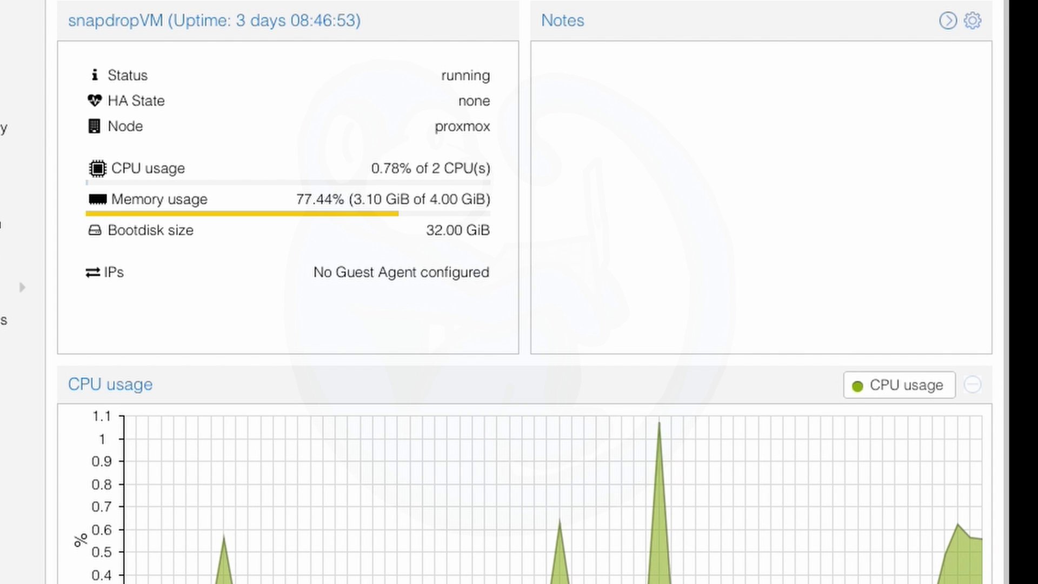
scroll(530, 292, down, 10)
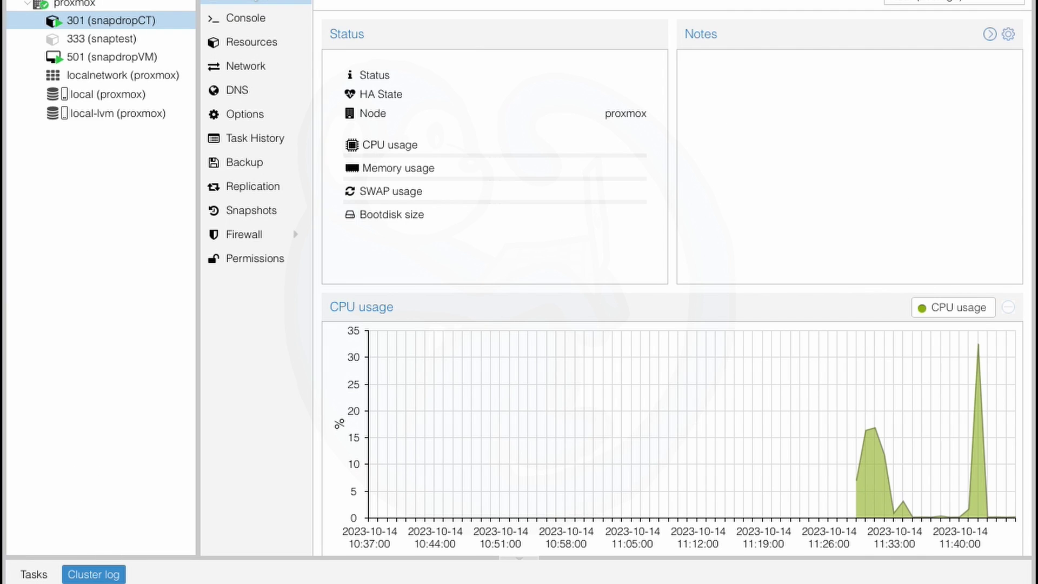